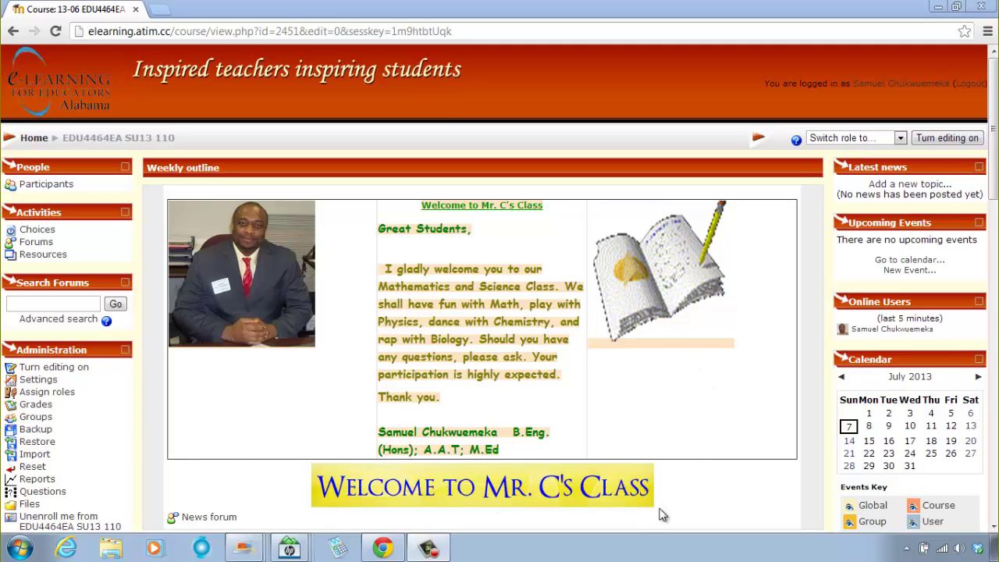
Step: Look over the course page's welcome section and the weekly outline below it
scroll(747, 502, down, 2)
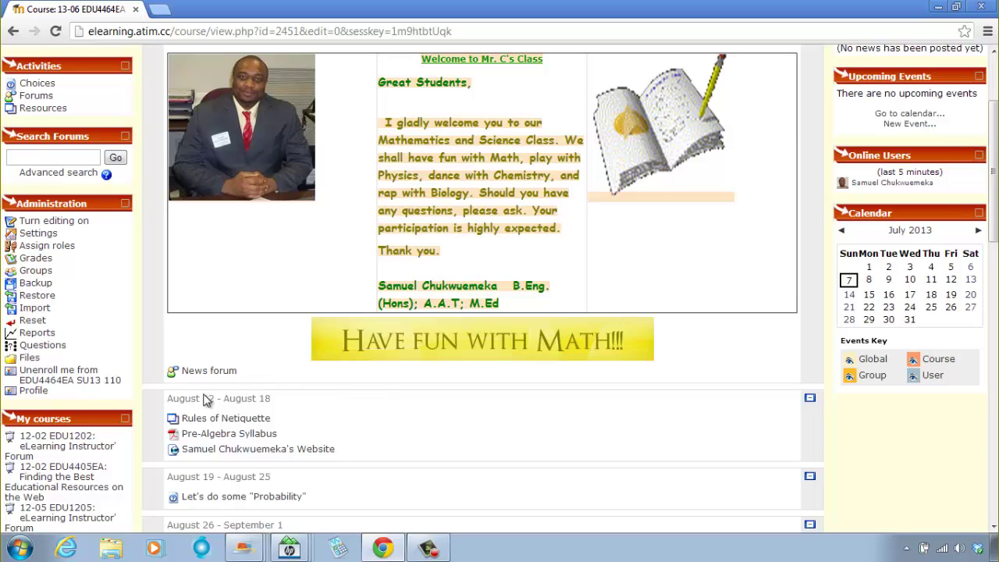
scroll(283, 369, up, 3)
scroll(283, 369, down, 3)
scroll(265, 352, up, 2)
scroll(269, 348, down, 1)
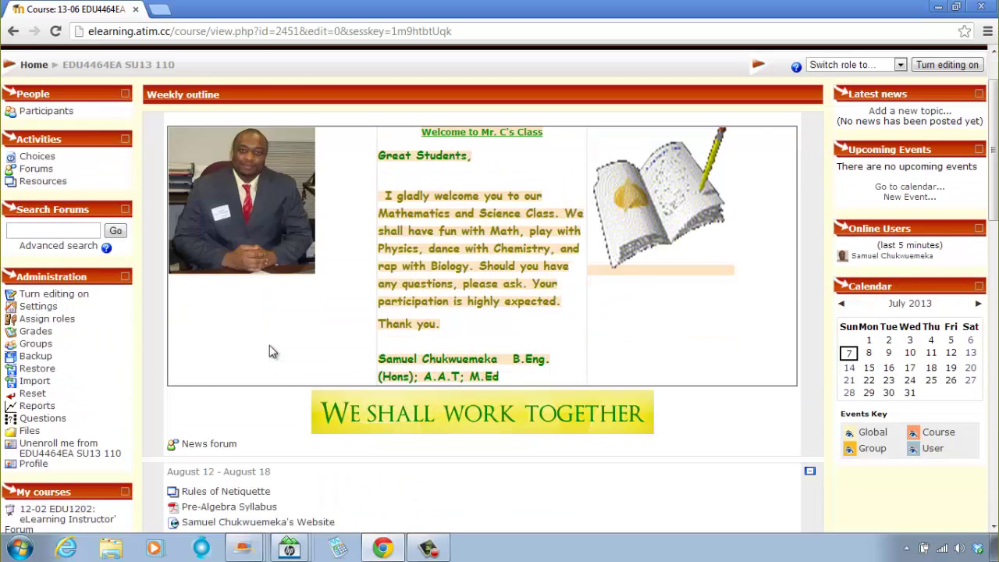
scroll(269, 349, up, 1)
scroll(269, 348, down, 2)
scroll(347, 374, up, 2)
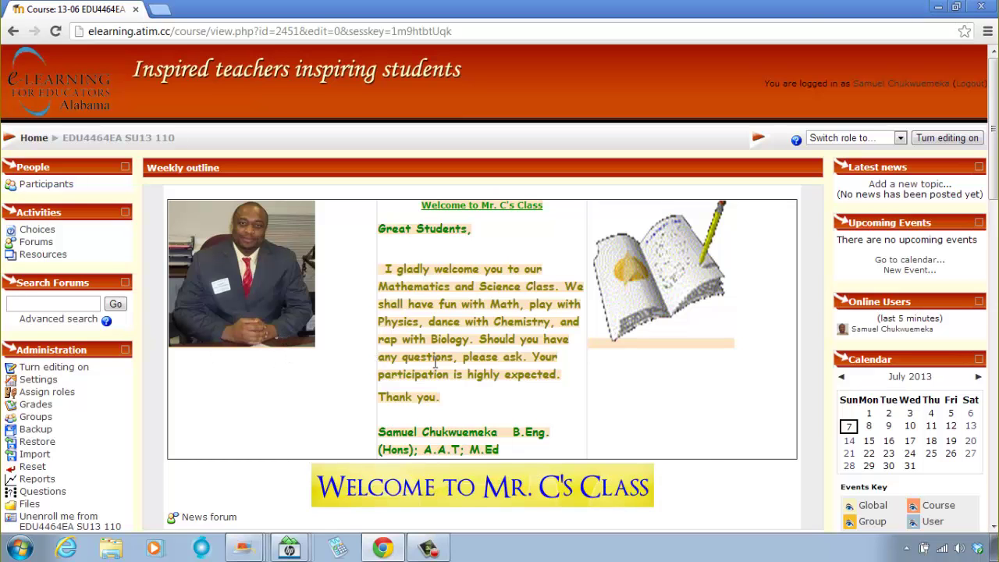
scroll(435, 356, down, 3)
scroll(433, 359, up, 2)
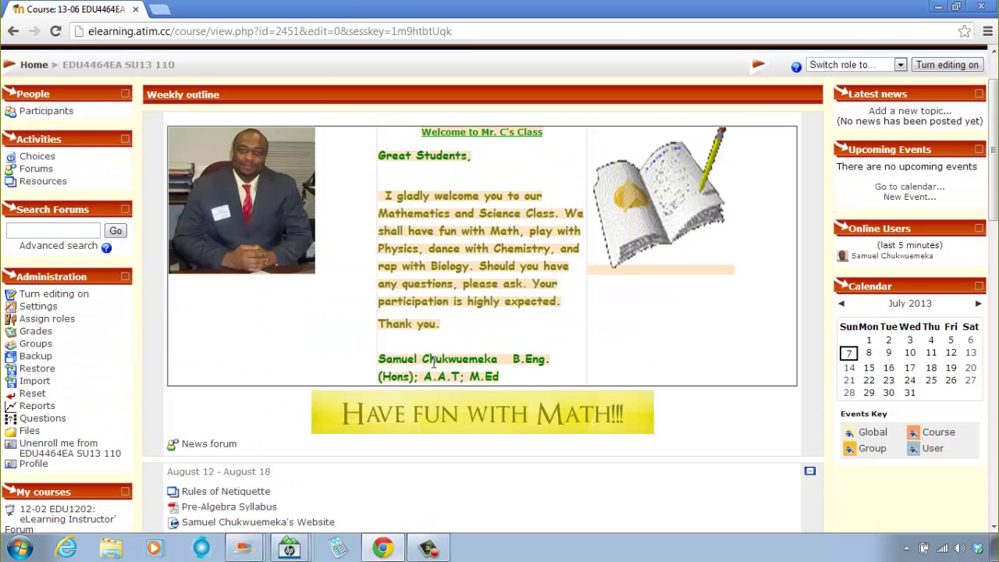
scroll(429, 360, up, 1)
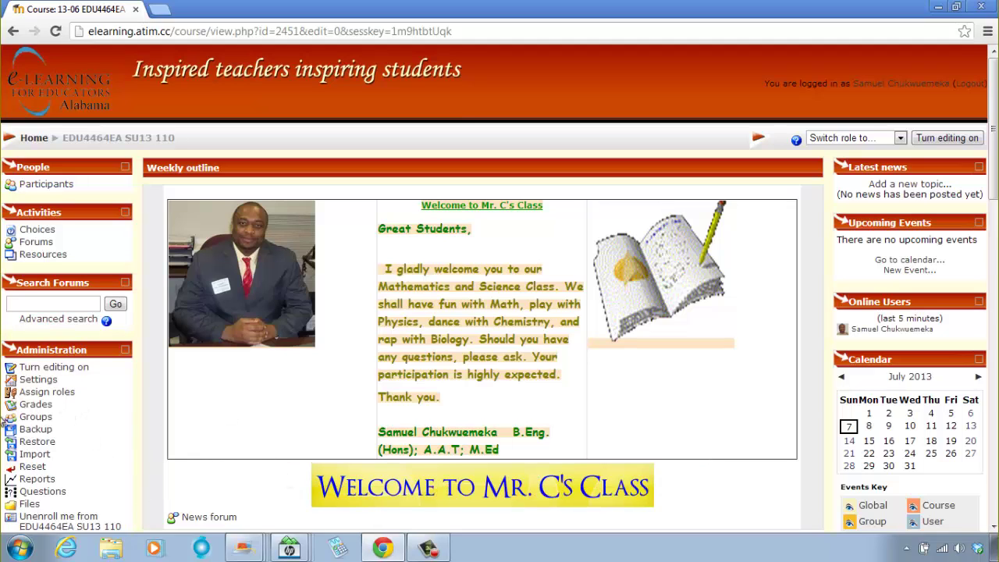
Step: Turn on course editing and start adding a Forum activity to the August 26 - September 1 week
click(943, 140)
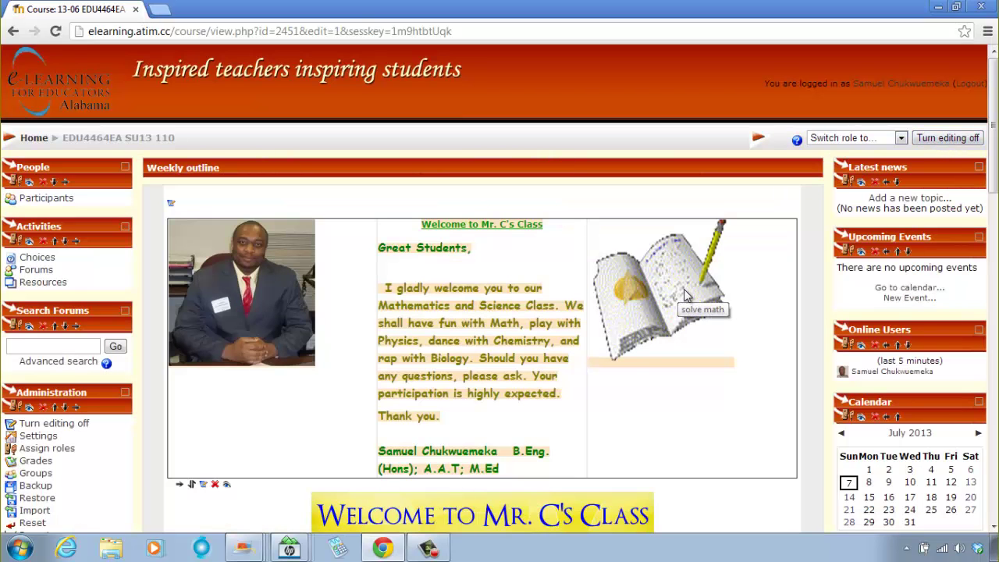
scroll(684, 294, down, 3)
scroll(780, 303, down, 3)
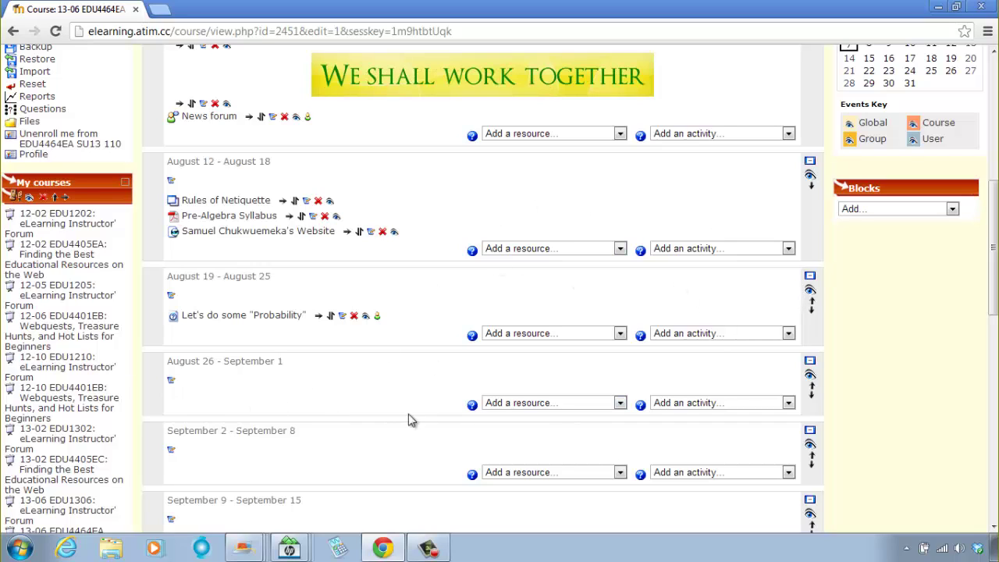
click(690, 405)
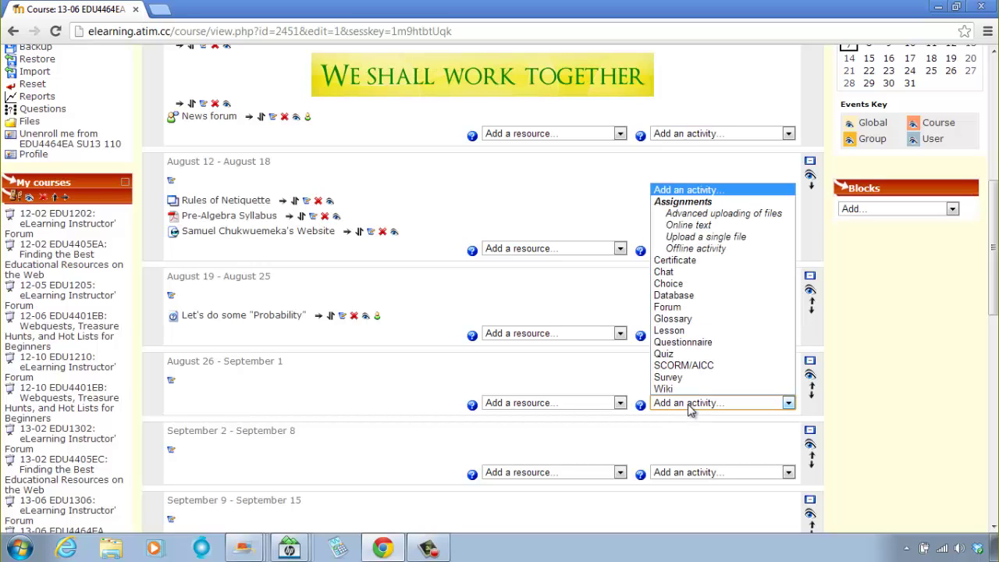
click(671, 306)
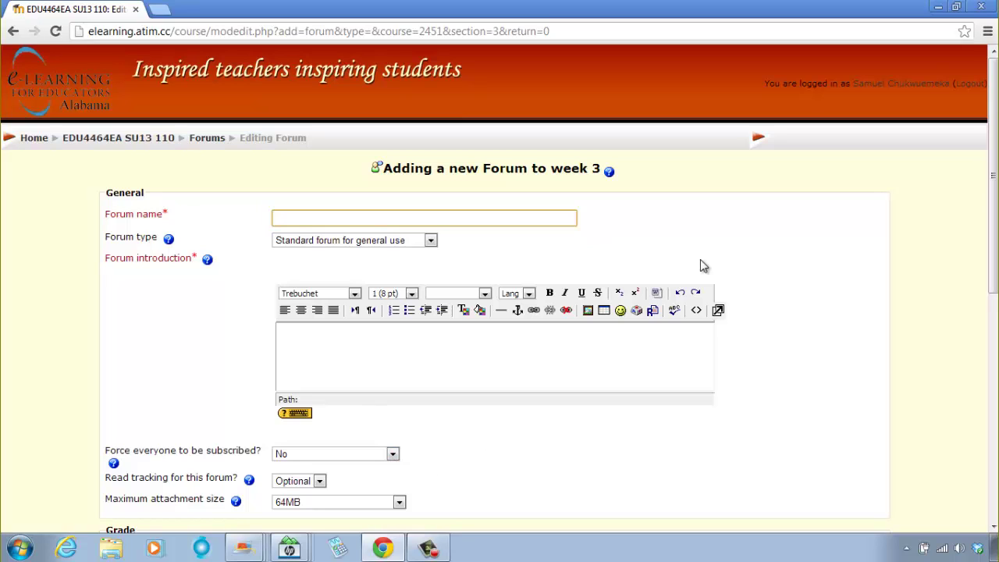
Step: Name the new forum "Application of Percents"
text(Application of Percents)
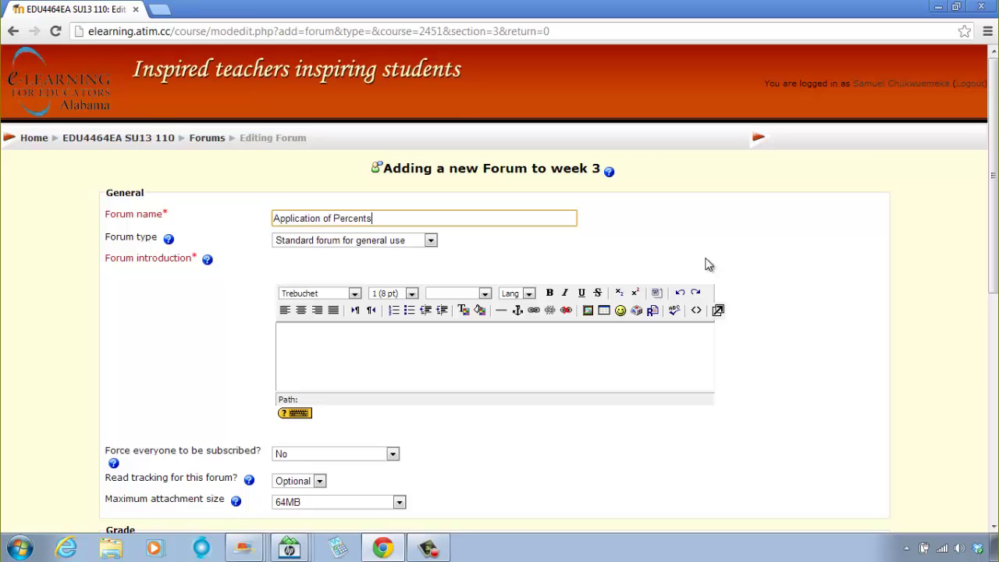
scroll(312, 204, down, 2)
scroll(263, 183, up, 2)
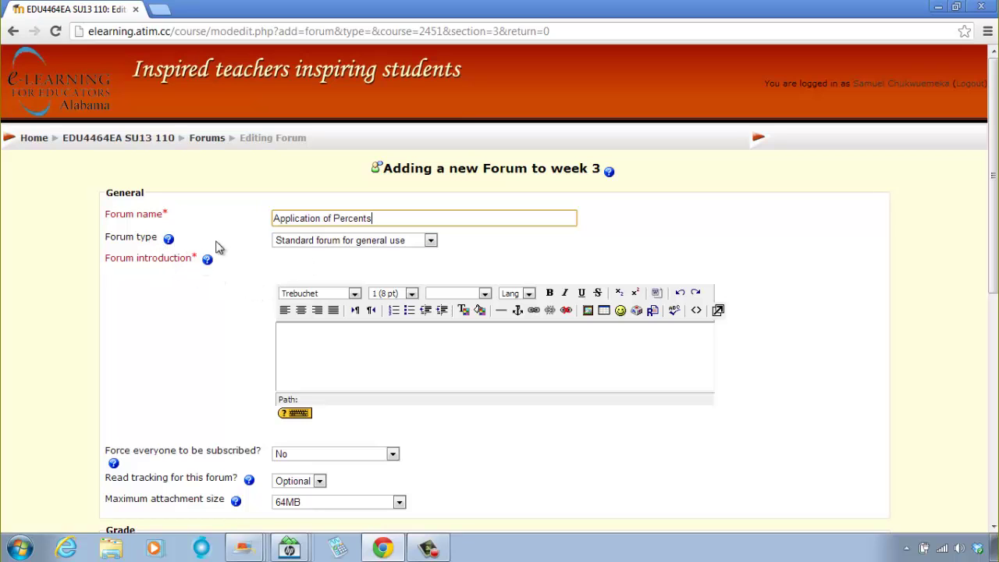
Step: Read the help on the available forum types and close it
click(169, 239)
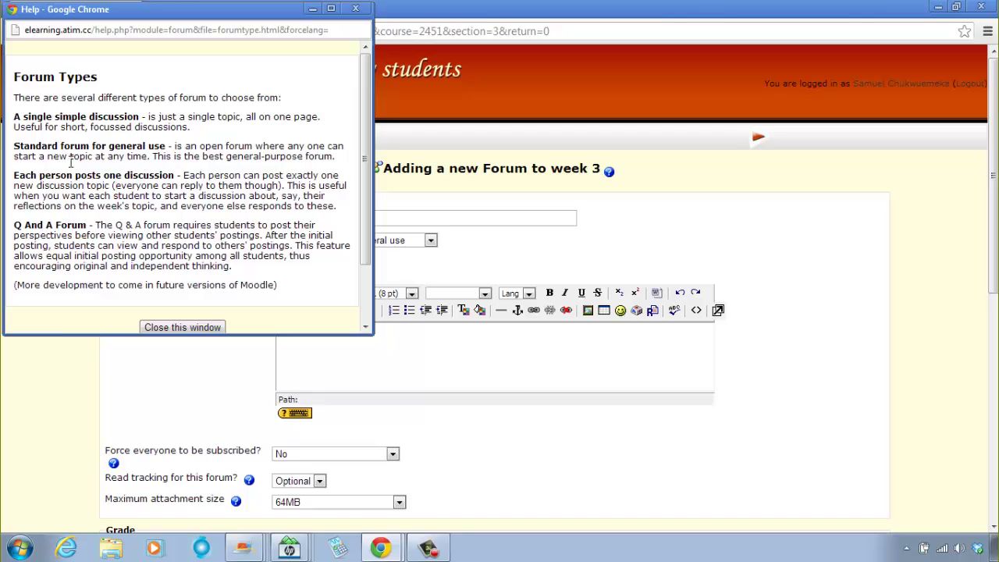
scroll(296, 205, down, 1)
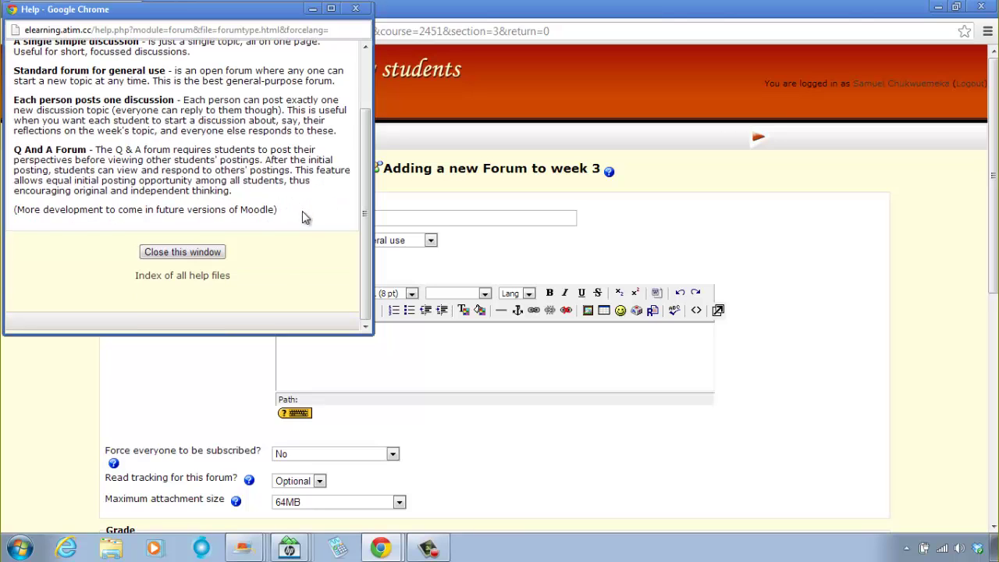
scroll(303, 211, up, 1)
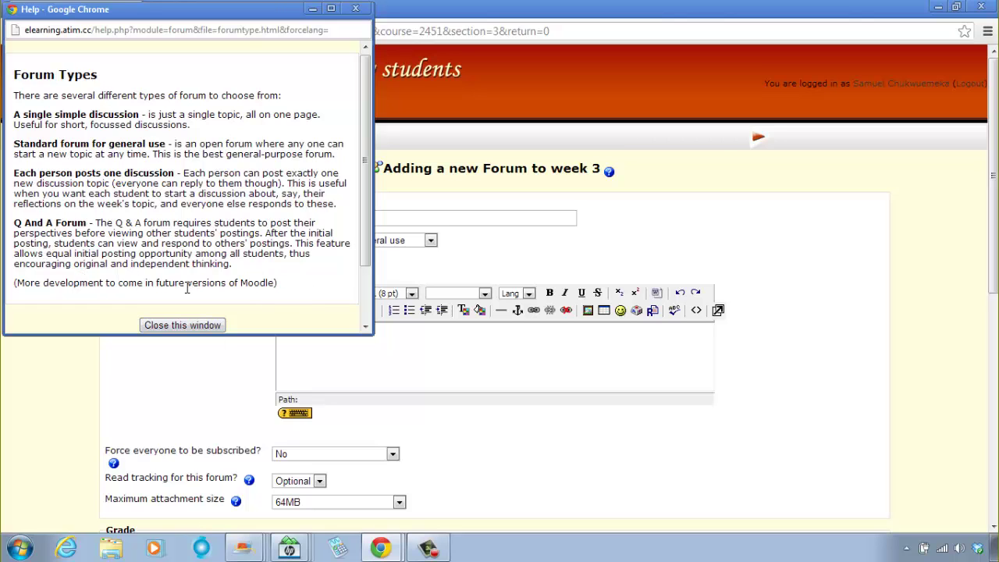
scroll(337, 295, down, 1)
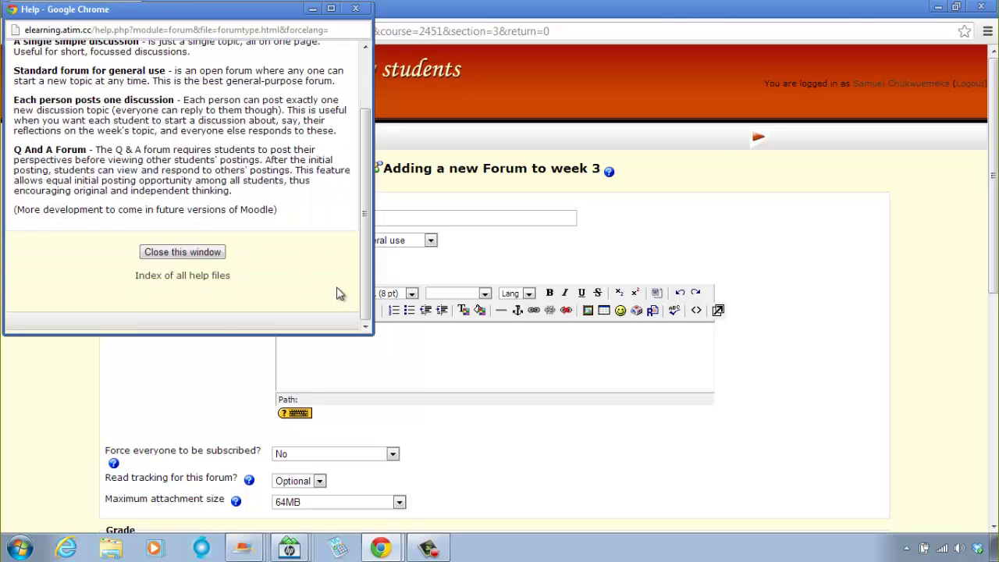
scroll(338, 294, up, 1)
click(189, 328)
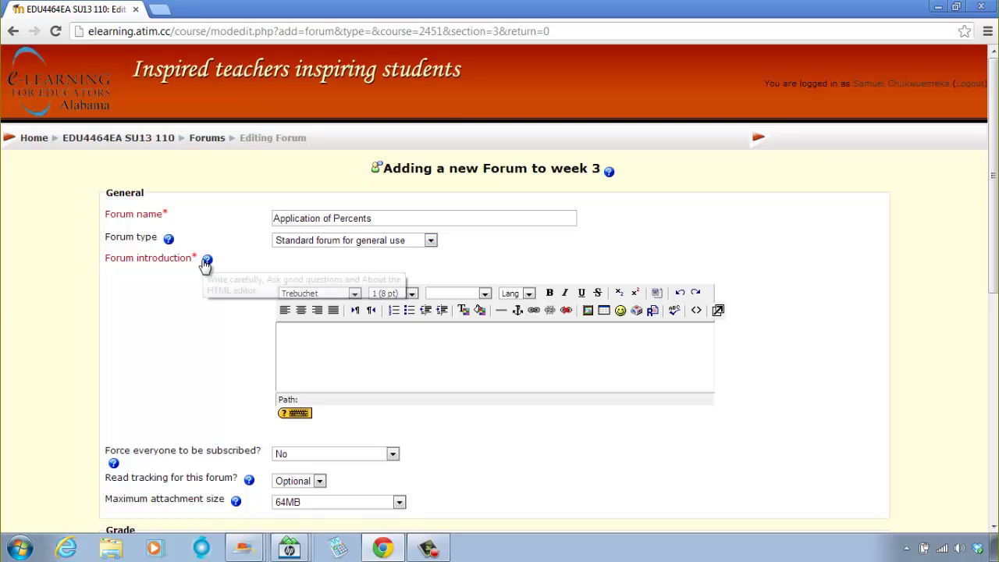
click(167, 238)
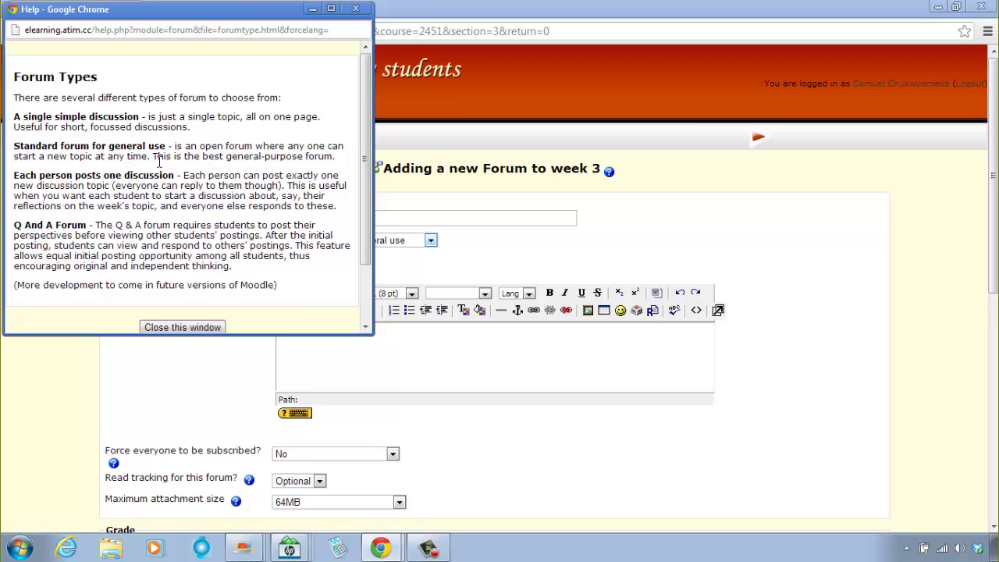
click(182, 327)
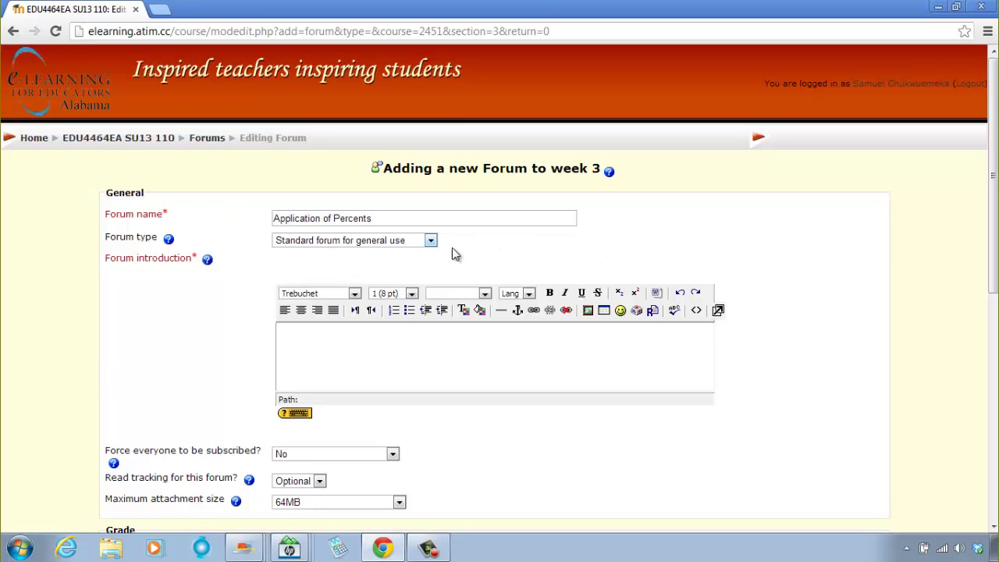
Step: Begin the forum introduction with: What do you know about "Percents"? Do you use, or have you used
click(381, 346)
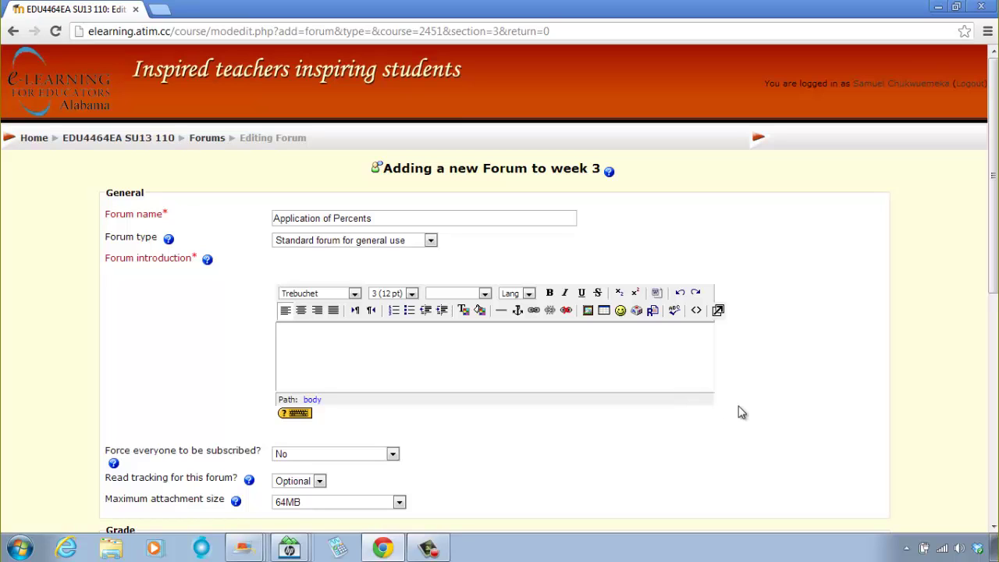
text(W)
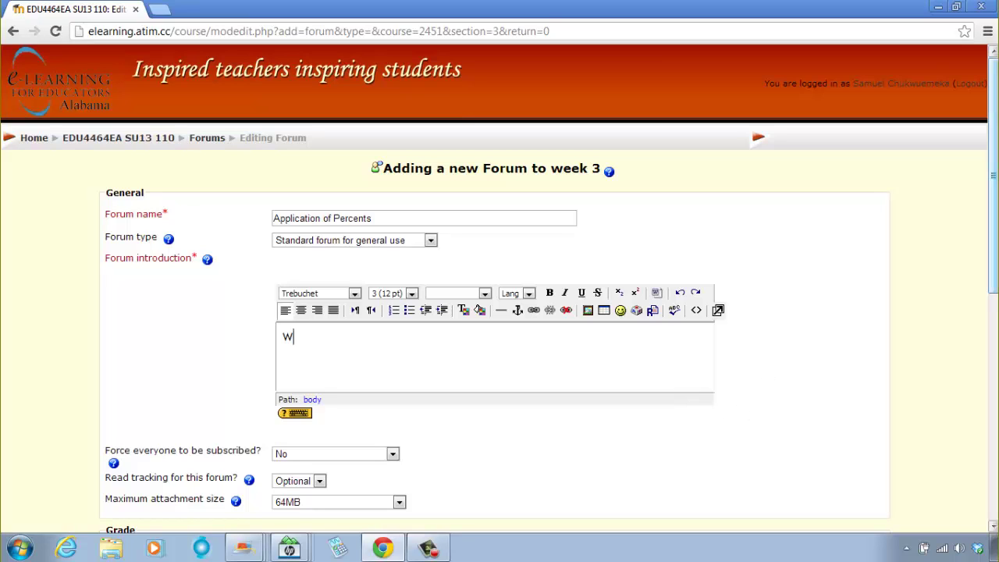
text(hat do you )
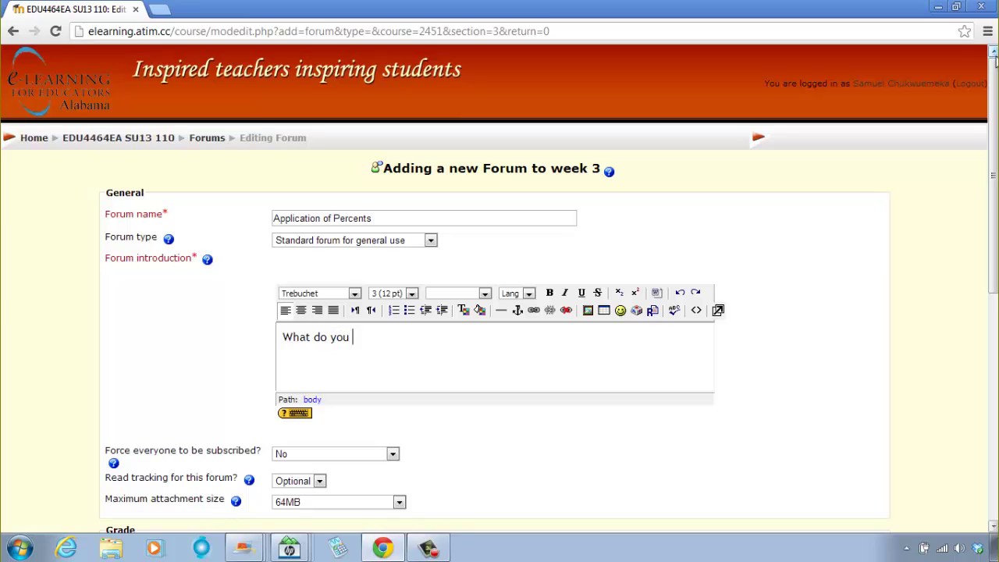
text(know about "Percen)
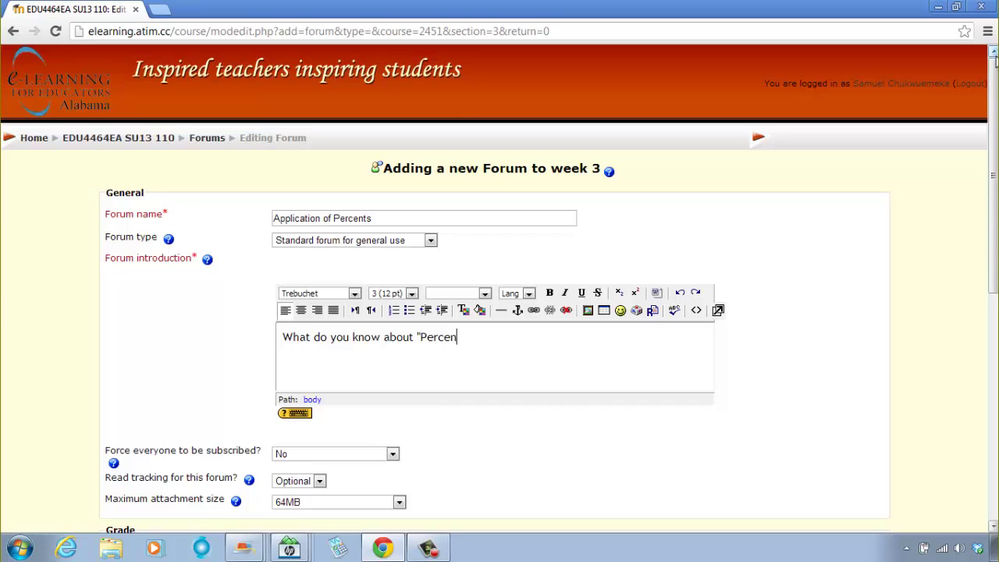
text(ts"? Do you use th)
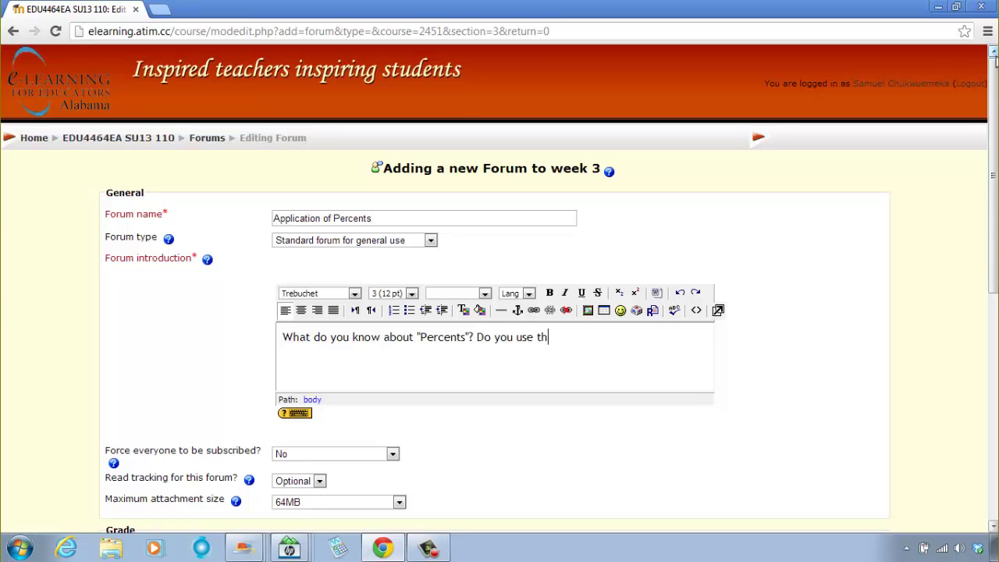
text(e word)
key(BackSpace)
key(BackSpace)
key(BackSpace)
key(BackSpace)
key(BackSpace)
key(BackSpace)
key(BackSpace)
key(BackSpace)
key(BackSpace)
text(, or have you used )
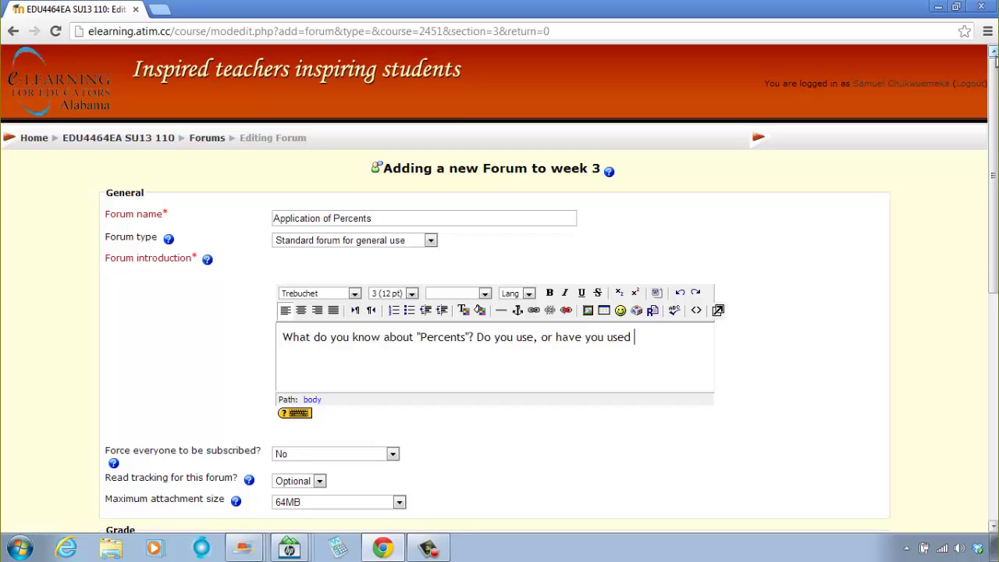
Step: Complete the introduction with: the word, "Percent"? How have you used it? Give instances or examples
text(the word, "Pe)
key(BackSpace)
text(ercent)
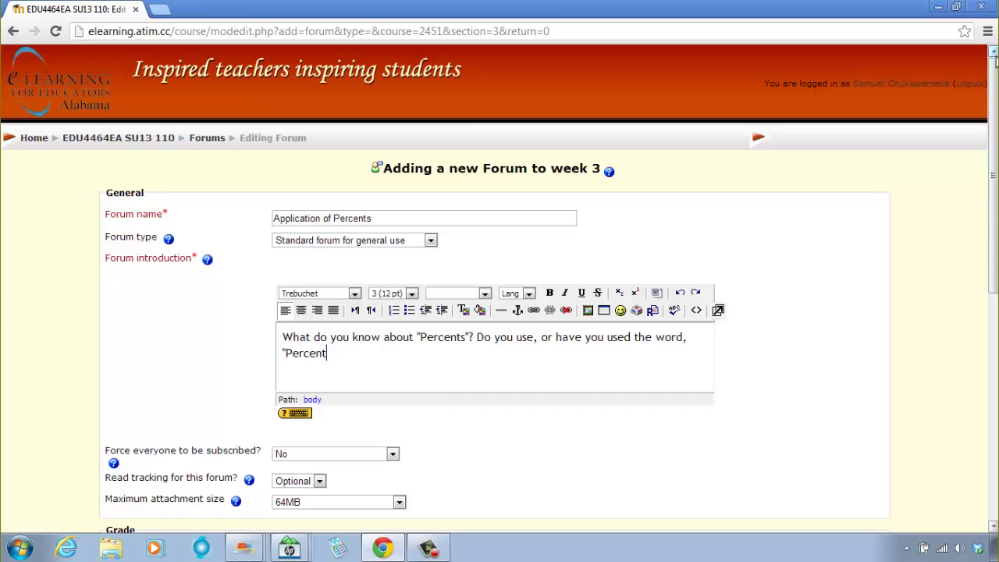
text("? w)
key(BackSpace)
text(have you used it)
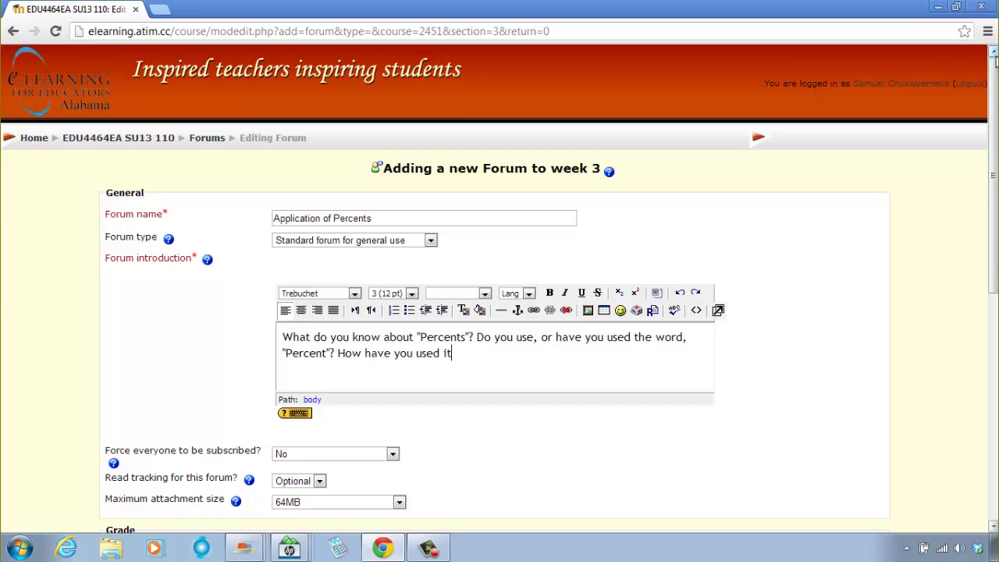
text(?)
scroll(503, 363, down, 1)
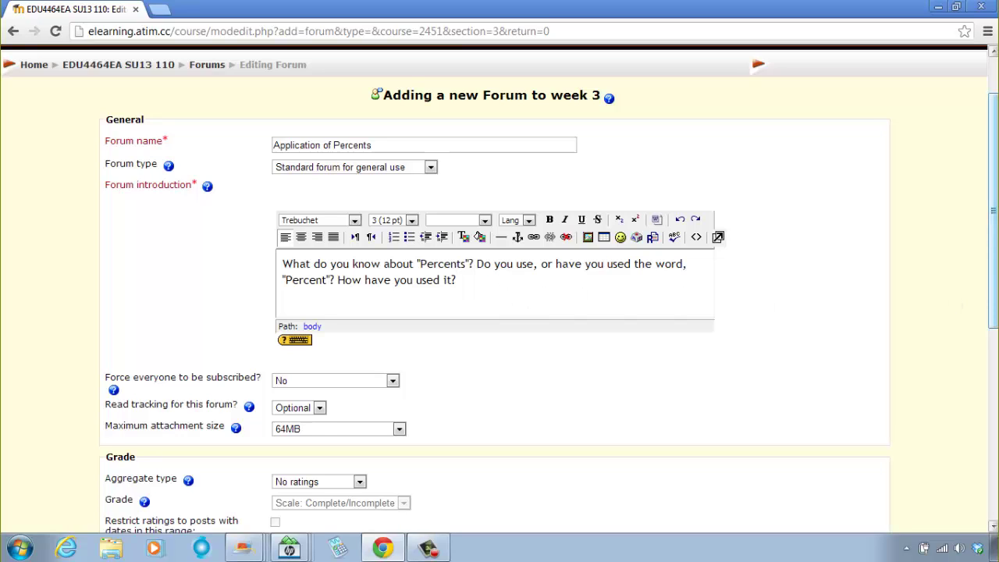
text(Give instances or examples.)
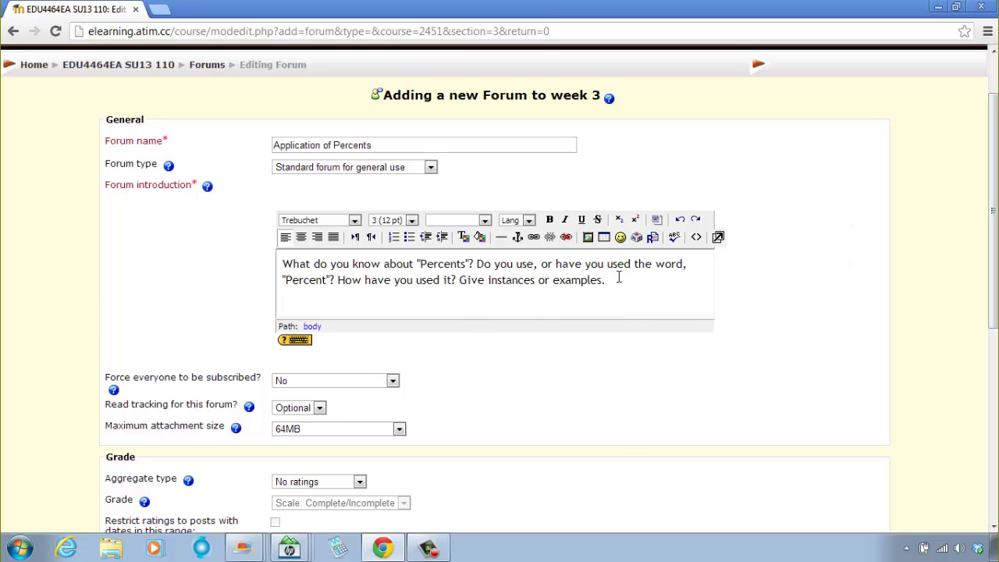
Step: Format the whole introduction text in dark blue, Times New Roman, size 4 (14 pt)
key(ctrl+a)
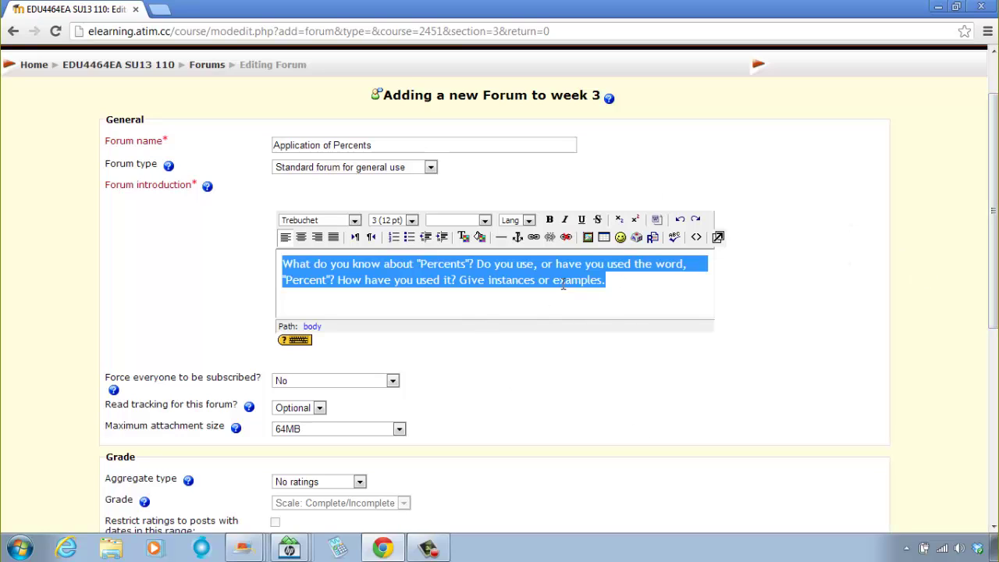
click(463, 236)
click(447, 291)
click(354, 221)
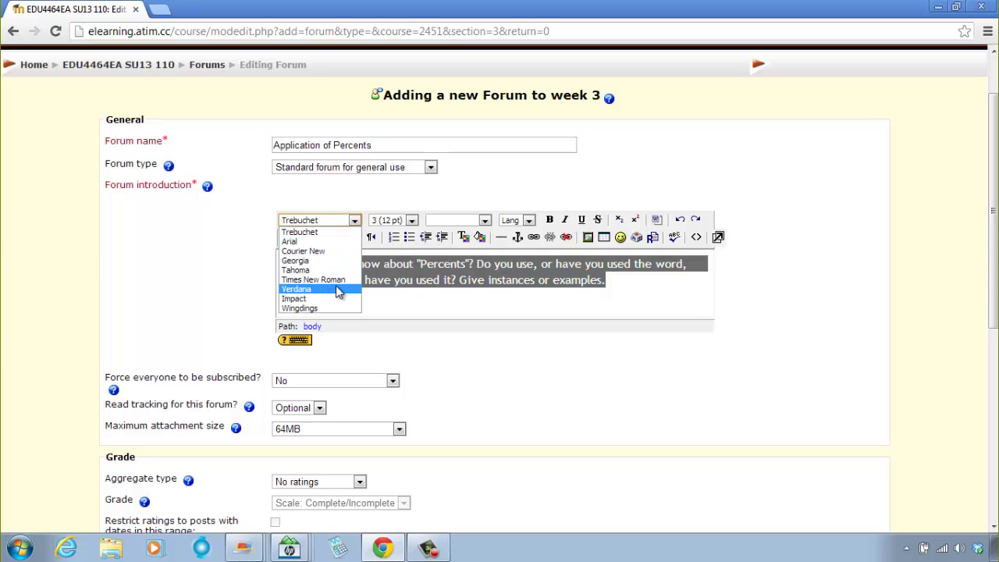
click(314, 280)
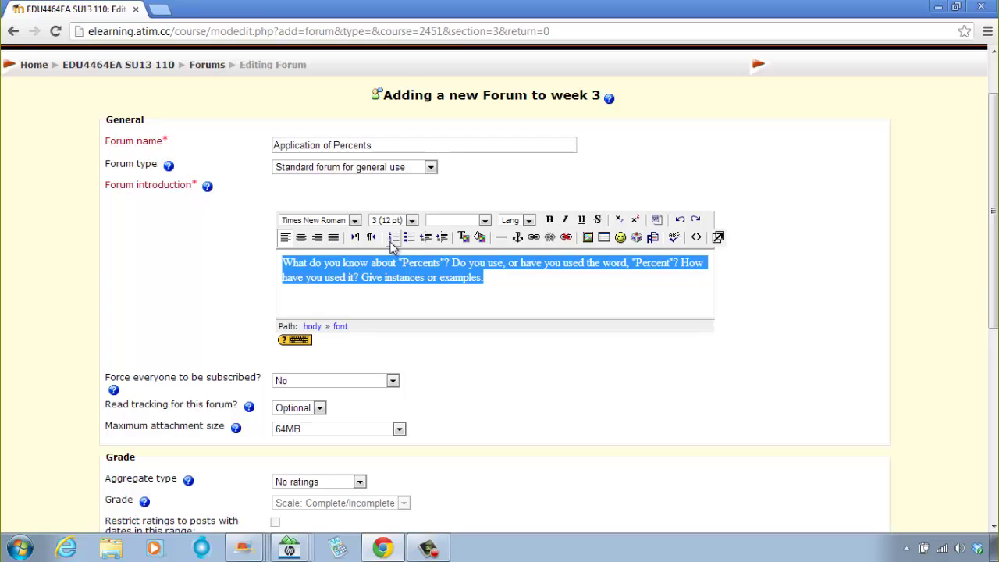
click(411, 220)
click(394, 265)
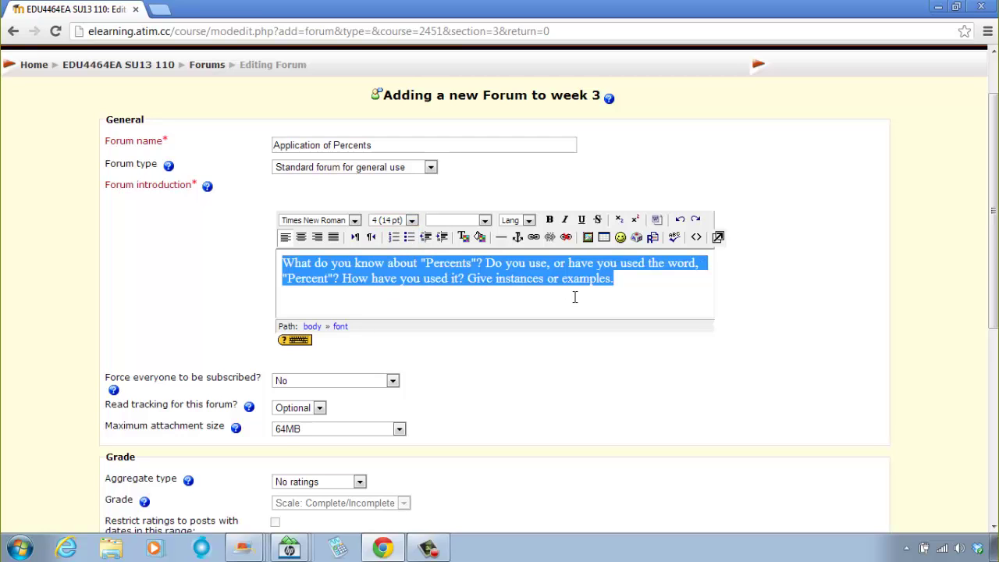
click(632, 285)
Step: Force everyone to be subscribed to the forum with the option "Yes, forever"
scroll(761, 297, down, 3)
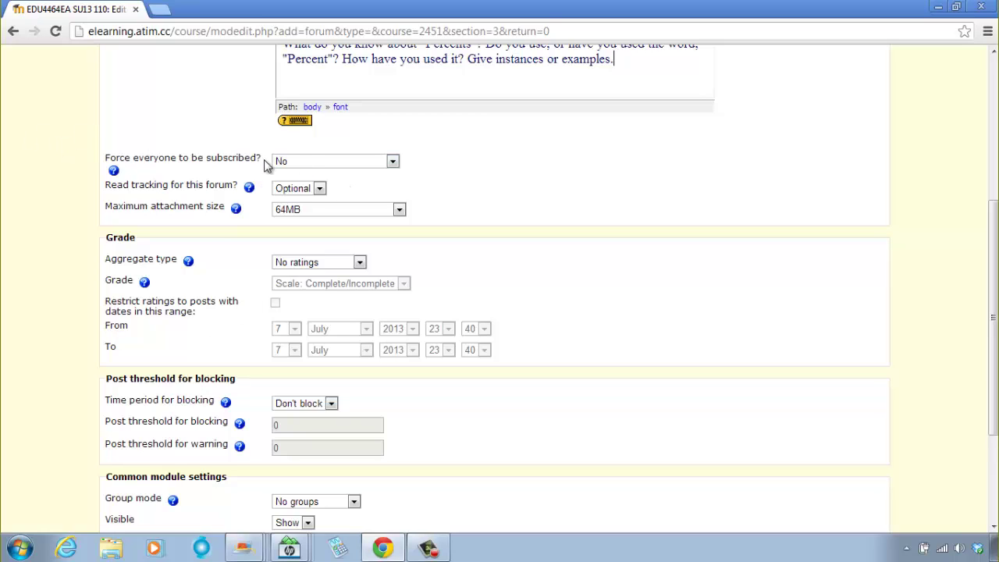
click(330, 161)
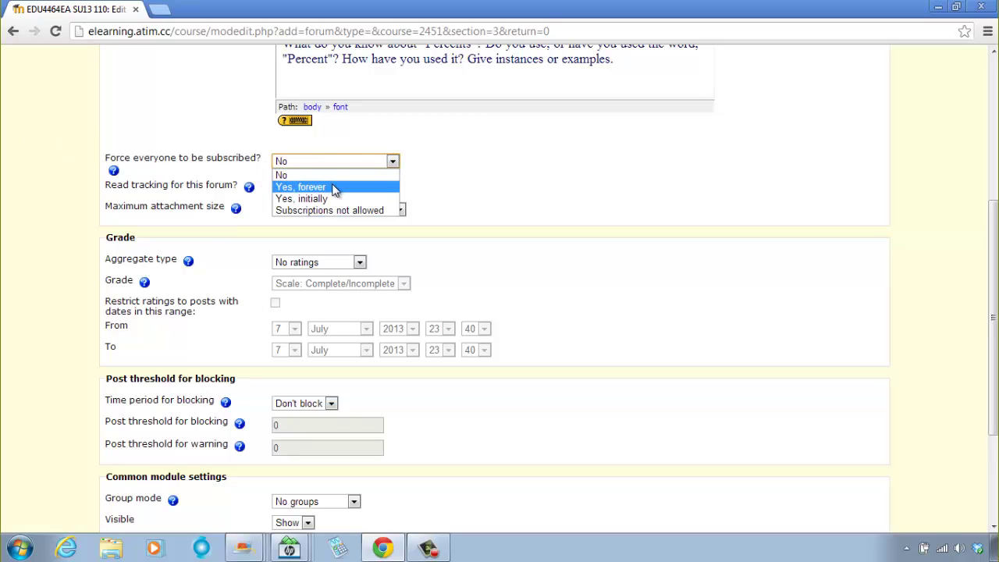
click(333, 187)
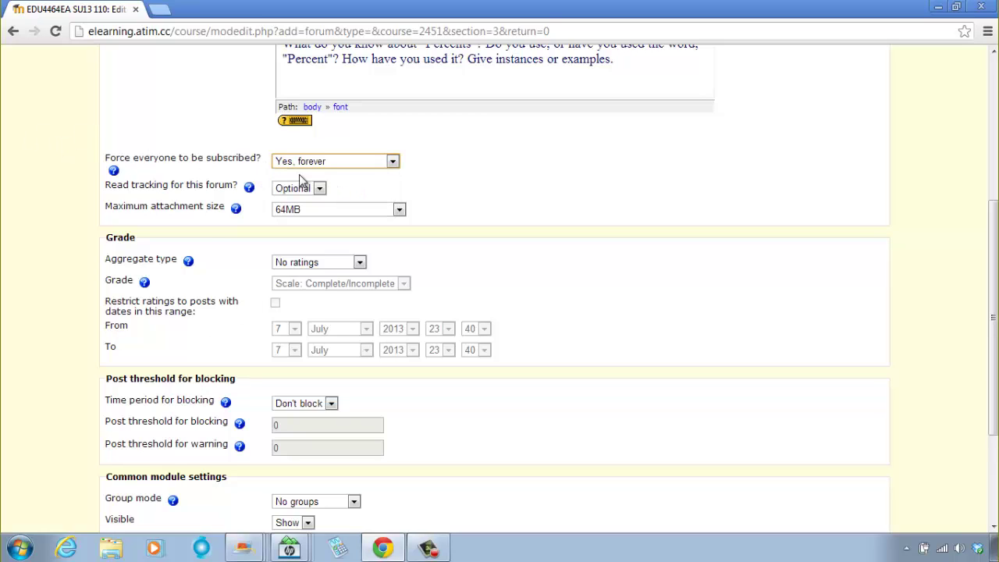
Step: Review the forum's general settings and examine the available maximum attachment sizes
click(433, 174)
scroll(591, 229, down, 2)
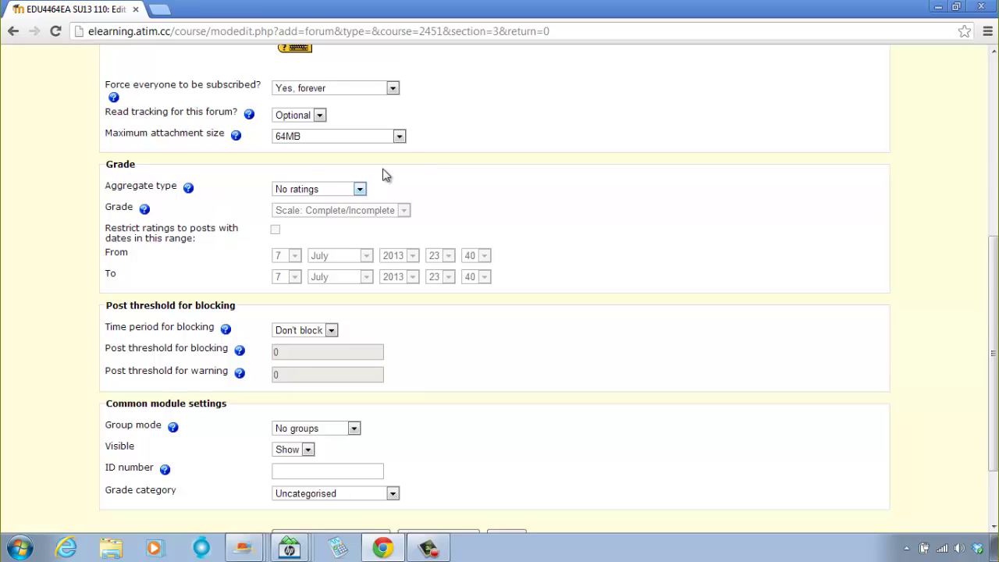
scroll(541, 199, up, 3)
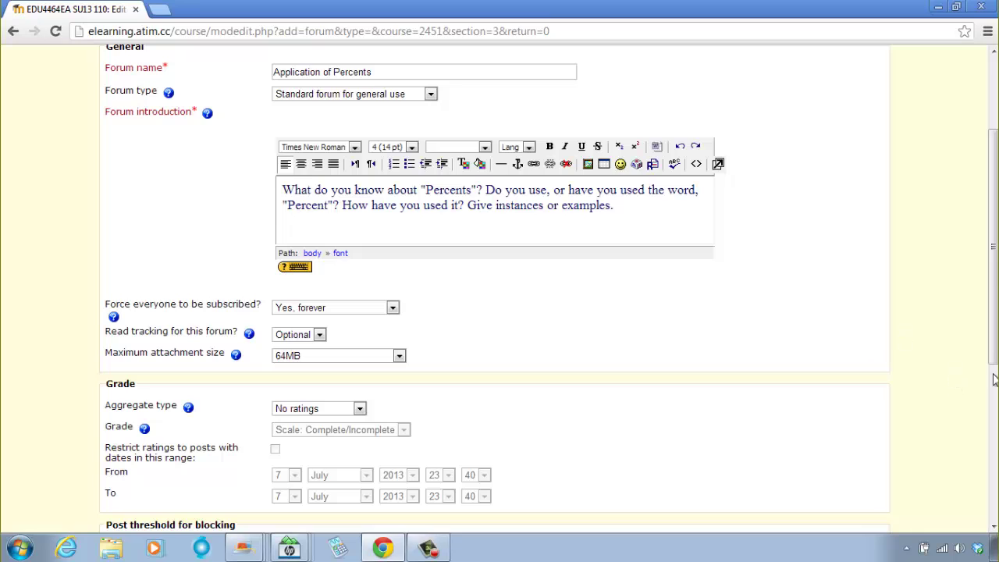
scroll(398, 336, down, 1)
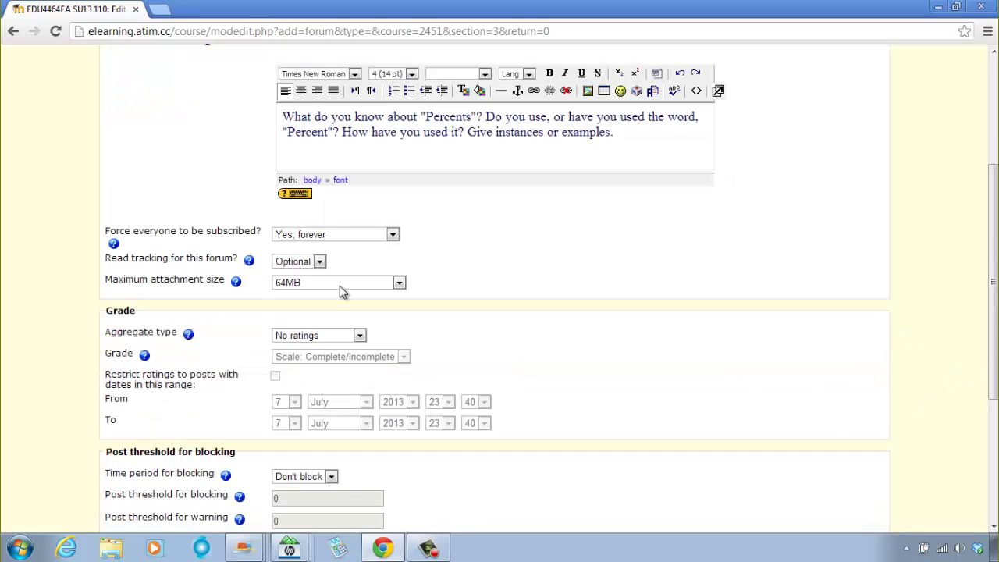
scroll(374, 300, down, 1)
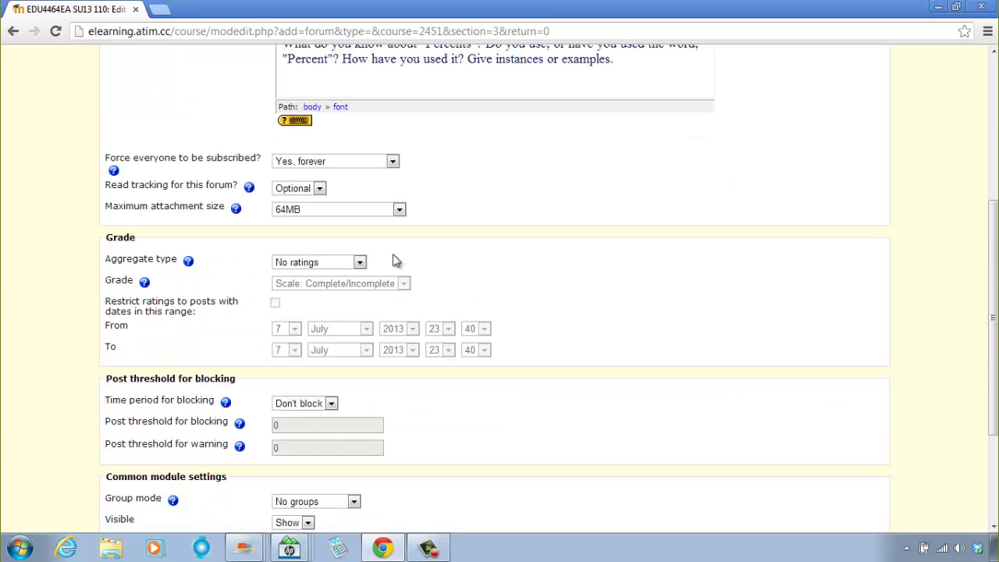
click(398, 209)
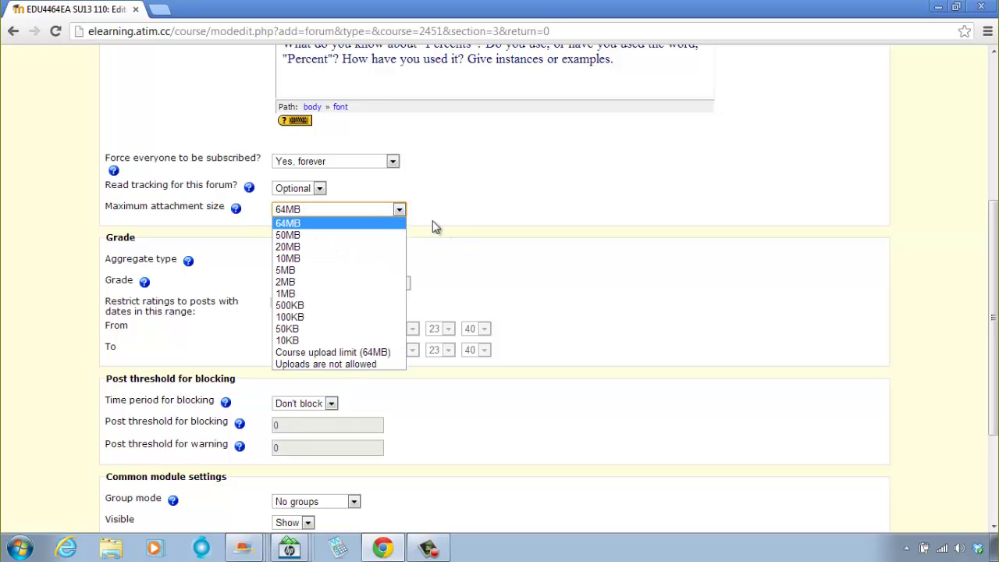
click(462, 220)
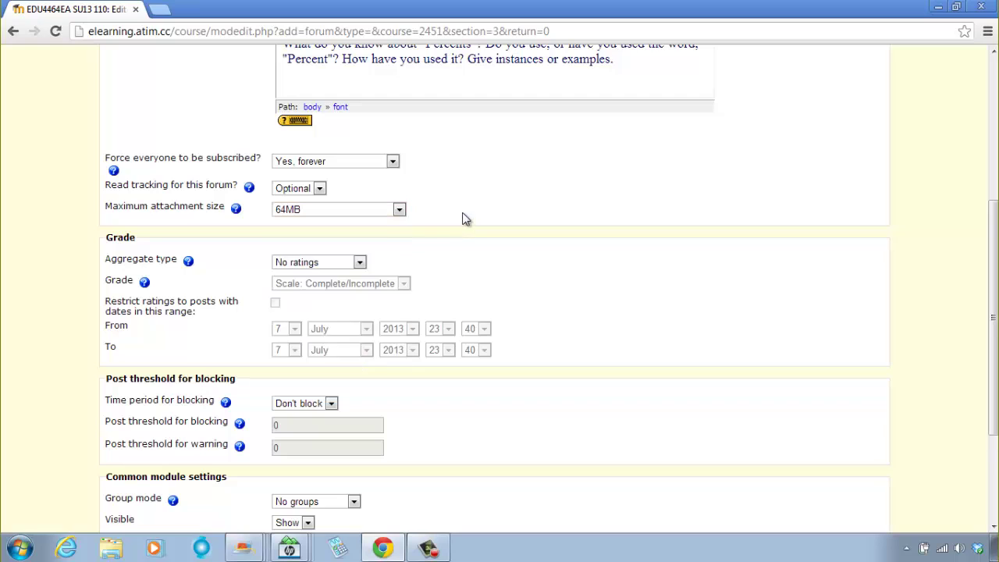
Step: Examine the forum's post-blocking time periods and the grade category choices in the common module settings
scroll(437, 253, down, 4)
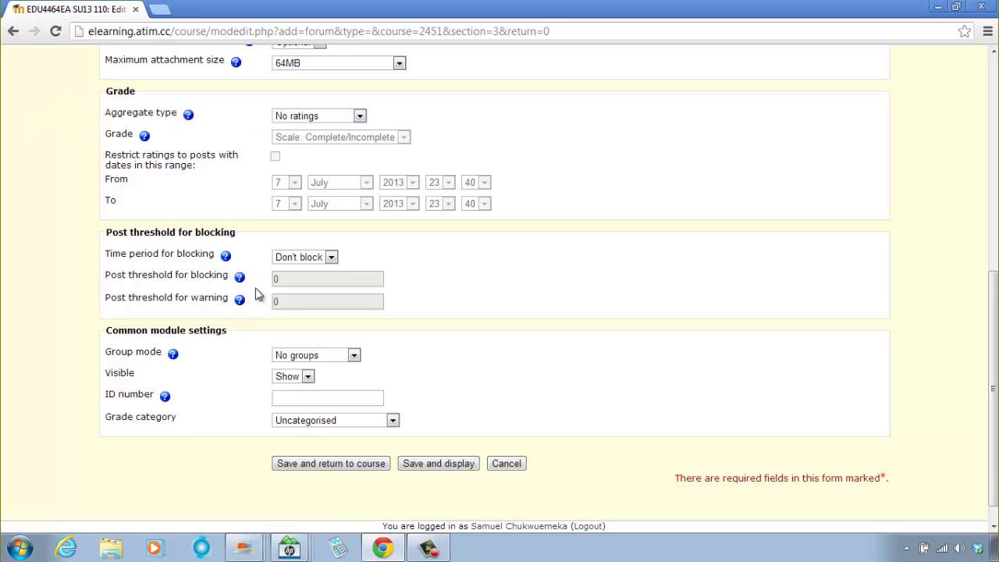
scroll(269, 289, down, 1)
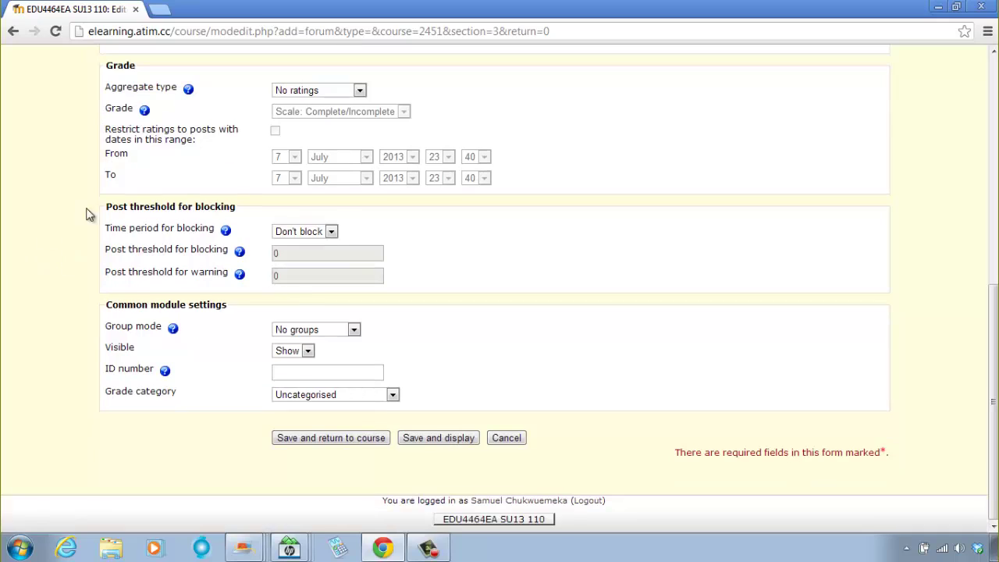
click(312, 233)
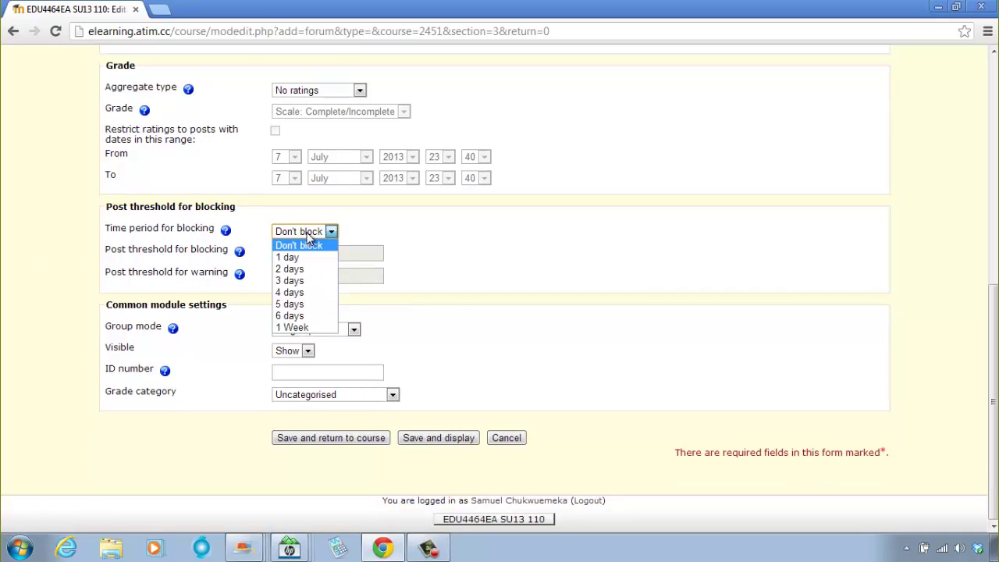
click(312, 241)
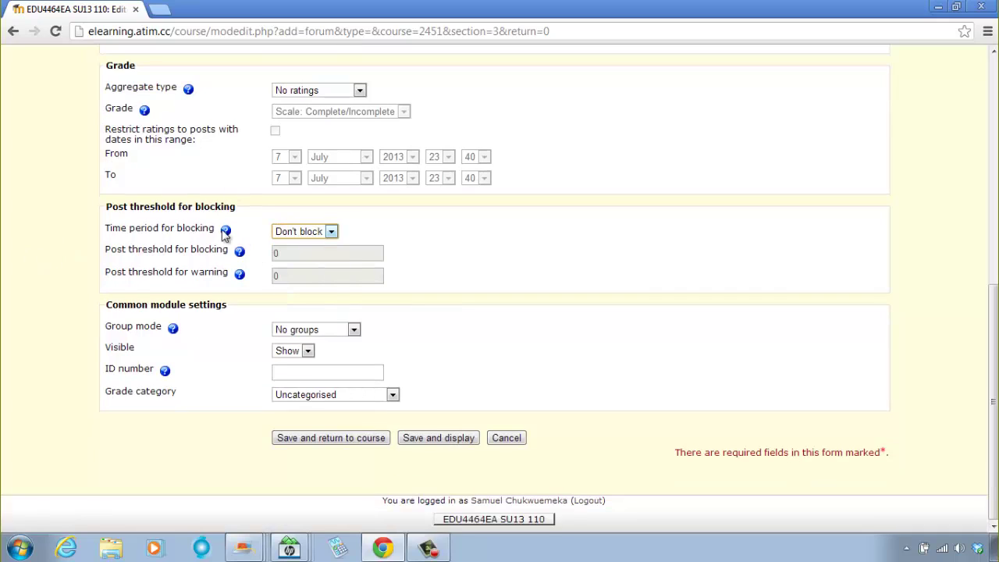
click(636, 254)
click(395, 398)
click(395, 398)
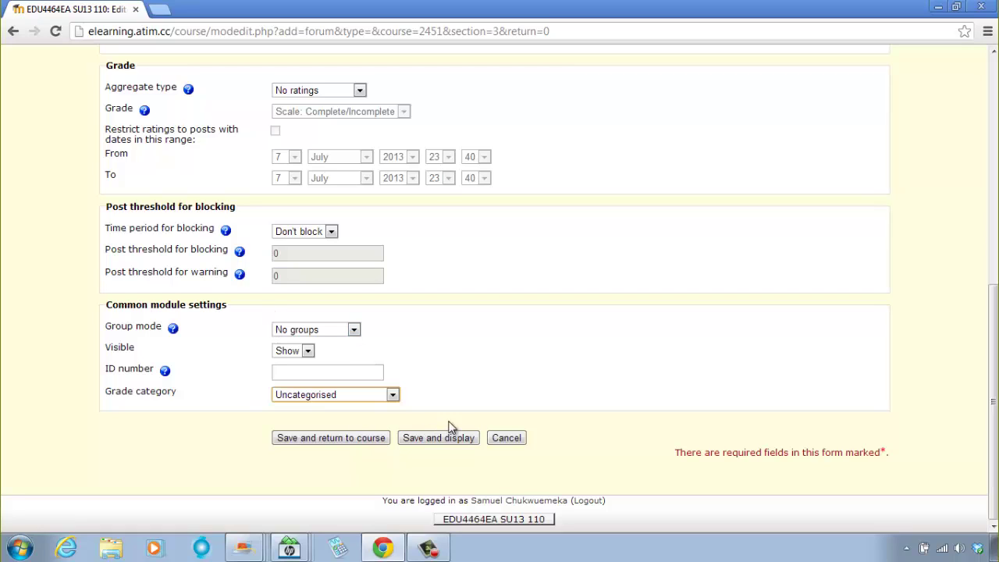
Step: Save the forum, return to the course, and find its entry in the August 26 - September 1 week
click(335, 440)
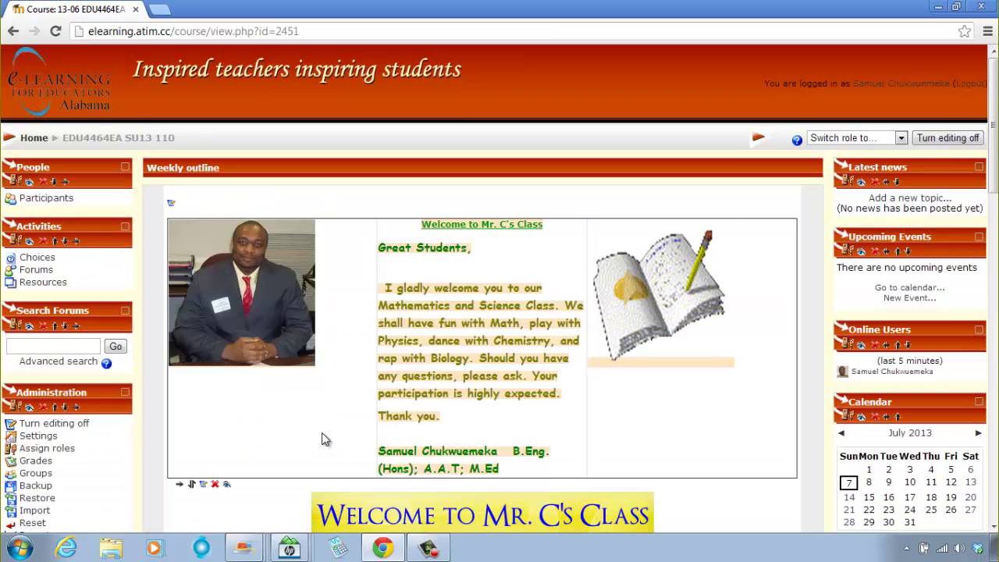
scroll(325, 439, down, 5)
scroll(328, 422, down, 1)
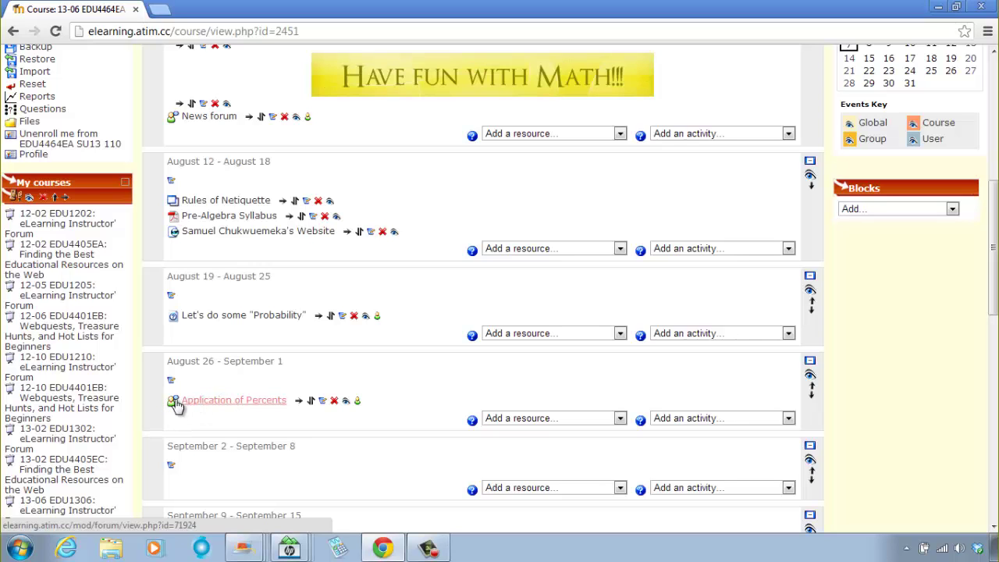
Step: Switch the course view to the Student role
scroll(179, 401, up, 6)
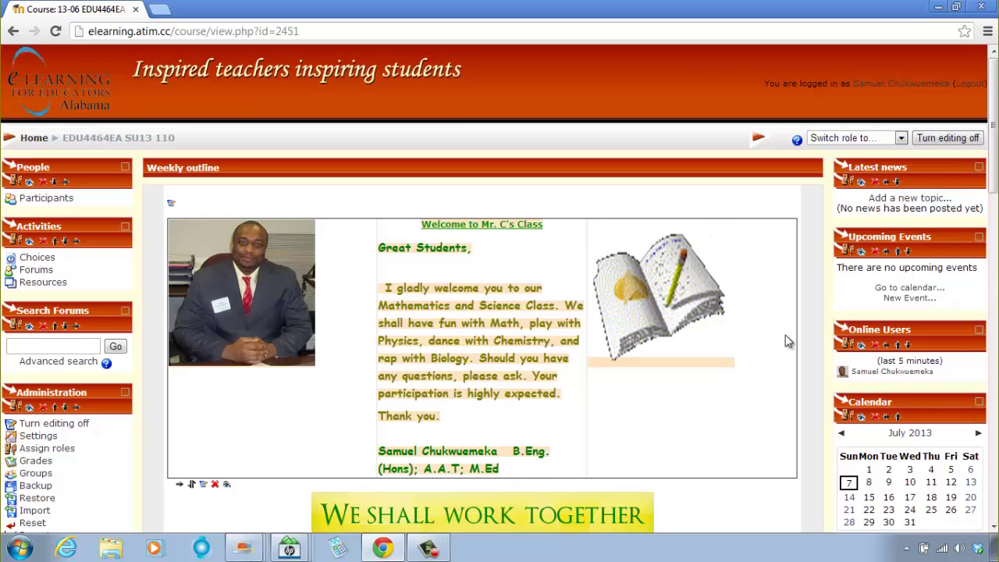
click(845, 138)
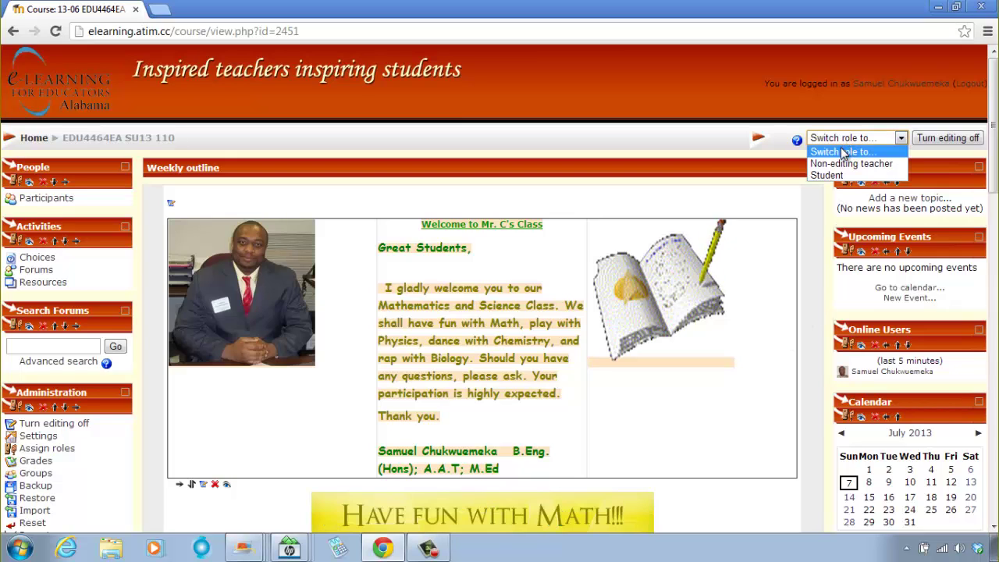
click(839, 175)
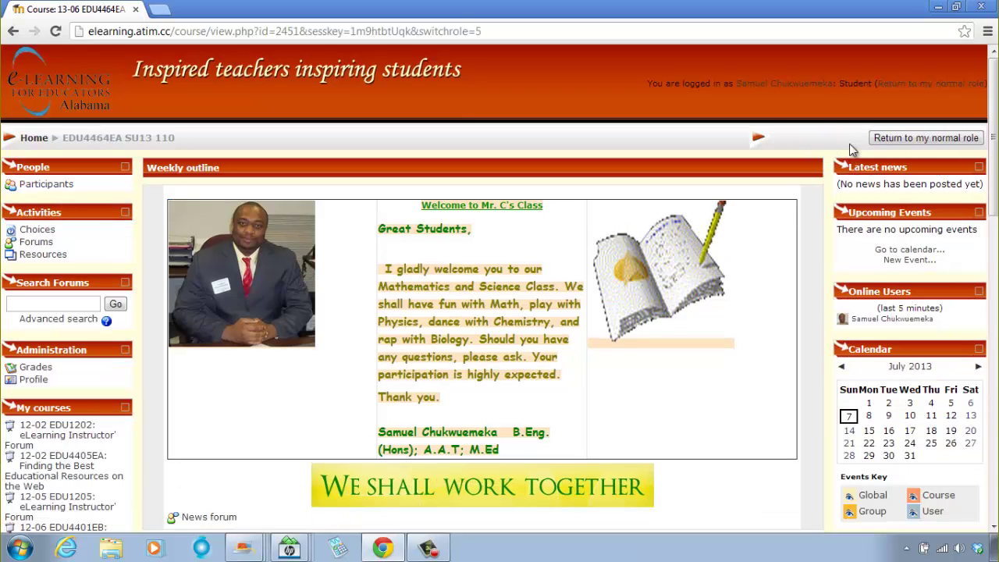
Step: Open the "Application of Percents" forum in the August 26 - September 1 week
scroll(525, 278, down, 2)
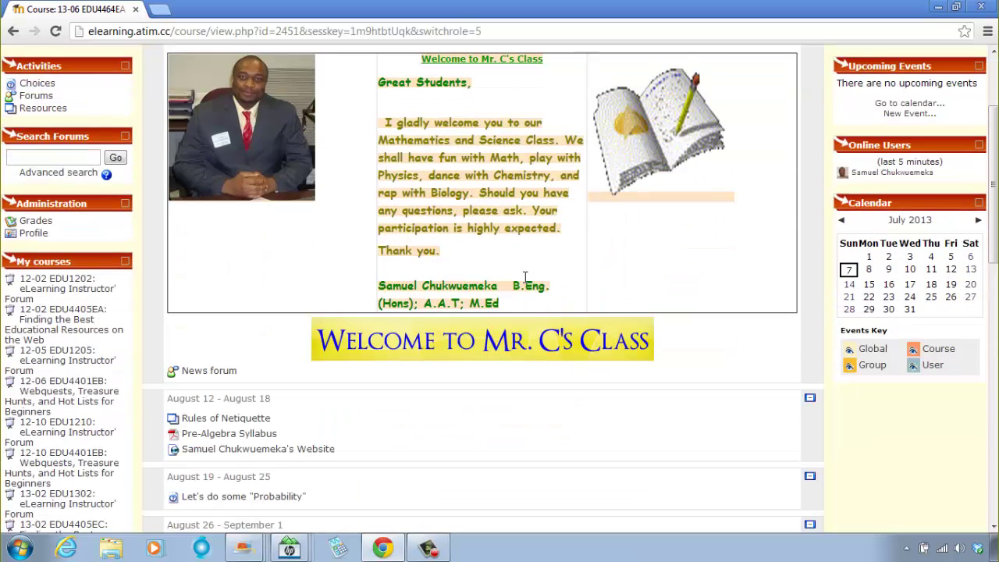
scroll(525, 278, down, 4)
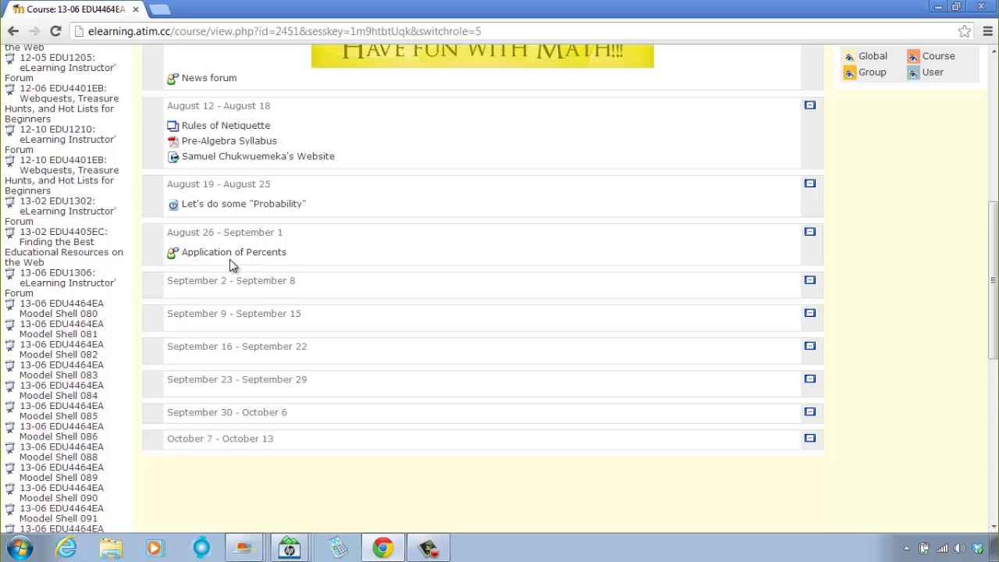
click(234, 252)
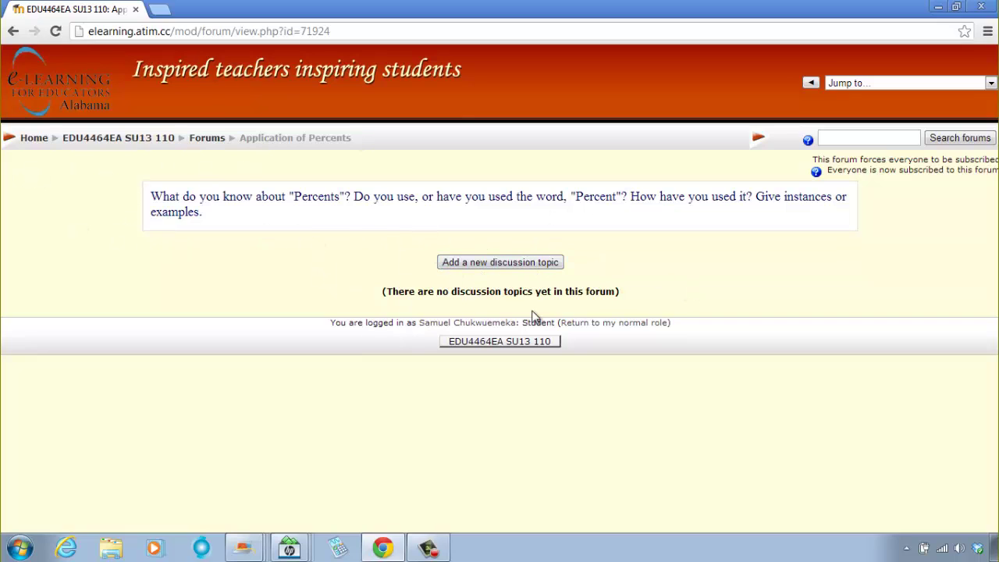
Step: Start a new discussion topic in the forum with the subject: My use of "Percents"
click(462, 267)
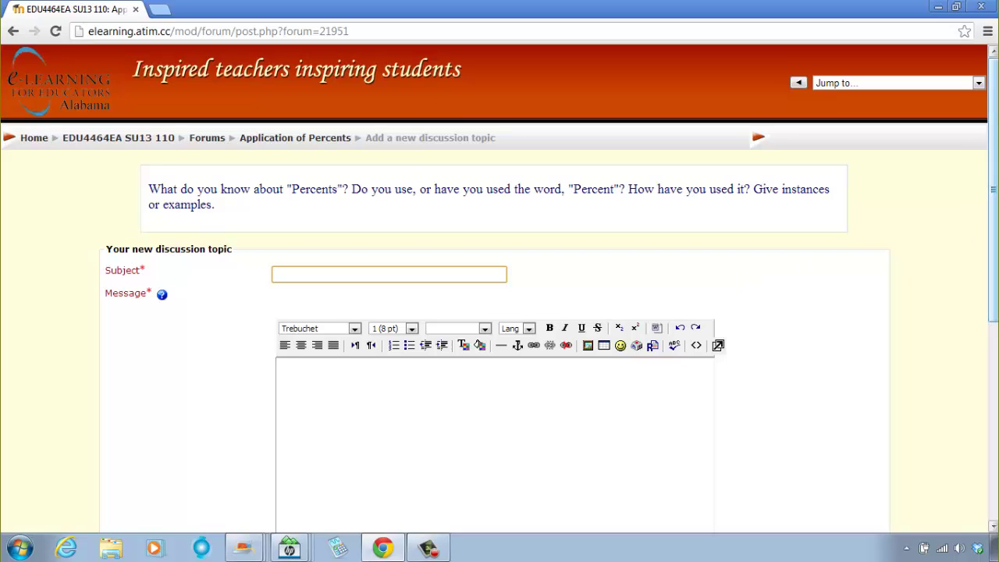
text(My use of "Percents)
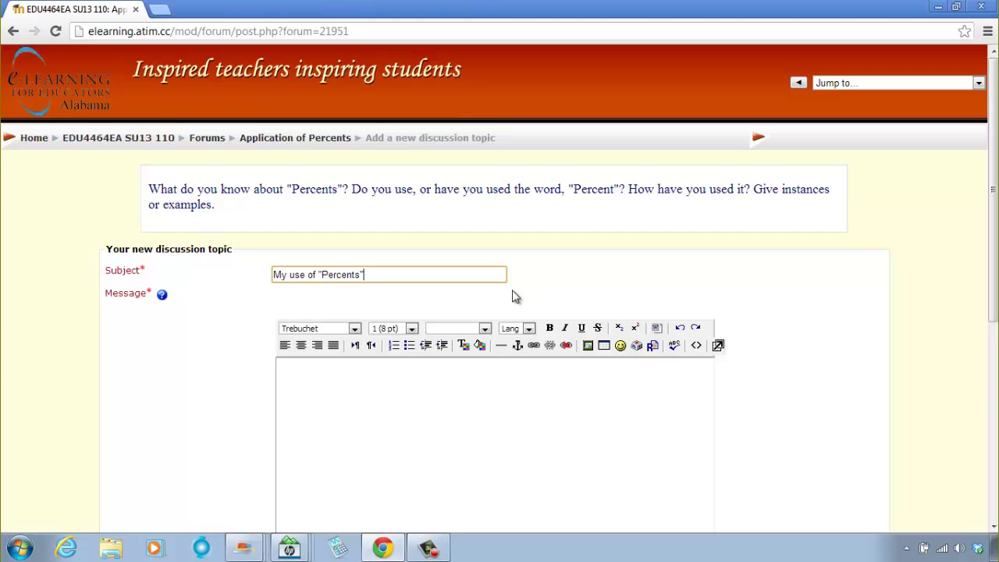
key(Tab)
Step: Begin the topic's message with: I have used the word, "Percent" in several ways. Examples include:
text(I)
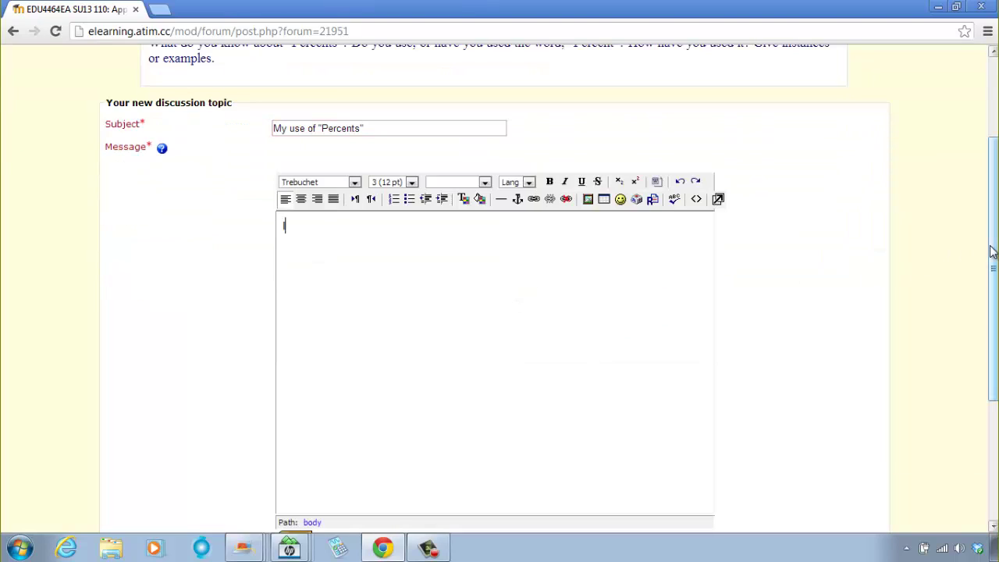
text( have used the wor)
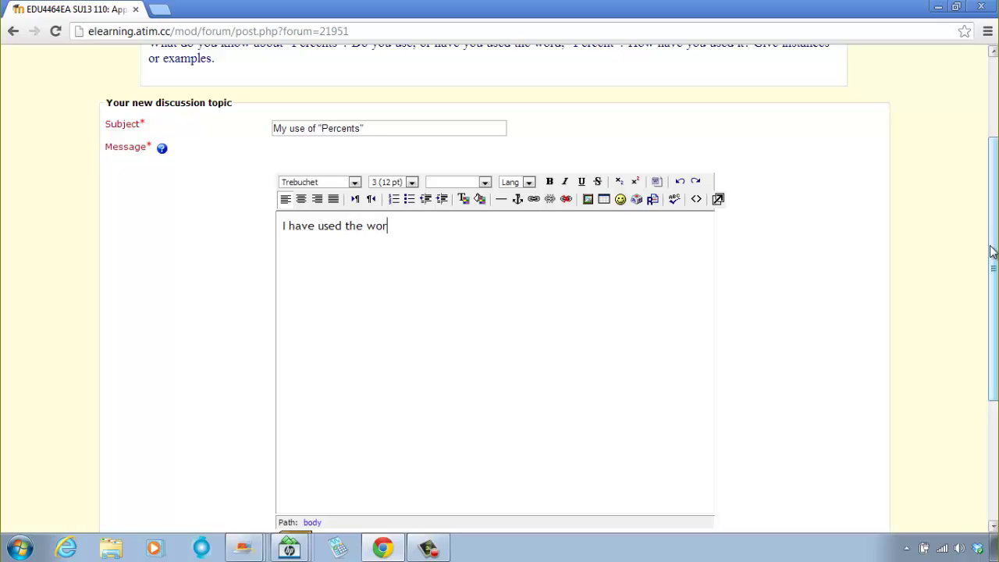
text(d, "Percent" in se)
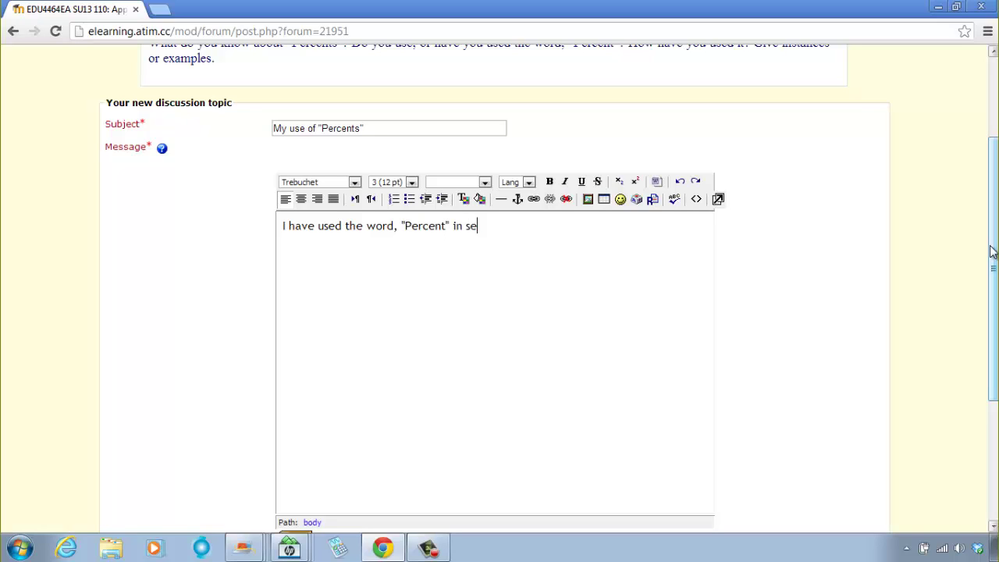
text(veral ways. Some)
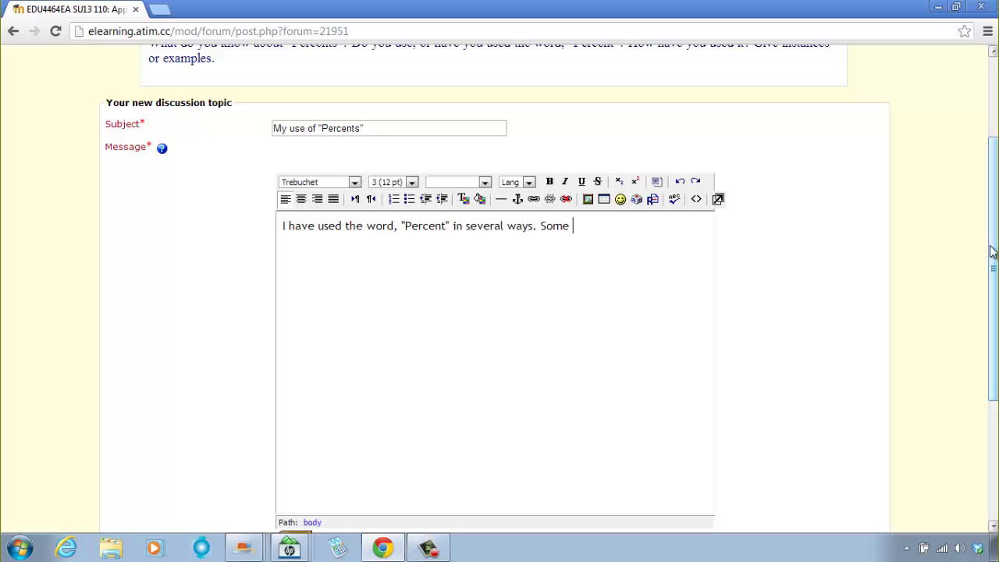
key(BackSpace)
key(BackSpace)
key(BackSpace)
key(BackSpace)
key(BackSpace)
text(Examples include:)
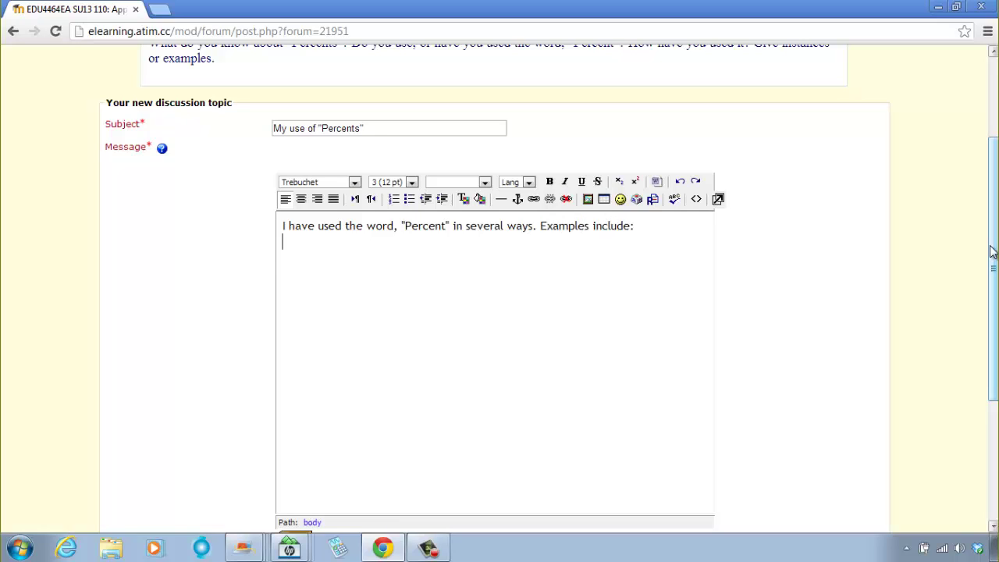
key(Return)
Step: Add the first example to the message: (1.) The sales tax in Montgomery County is ten percent
text((1.) The sales tax)
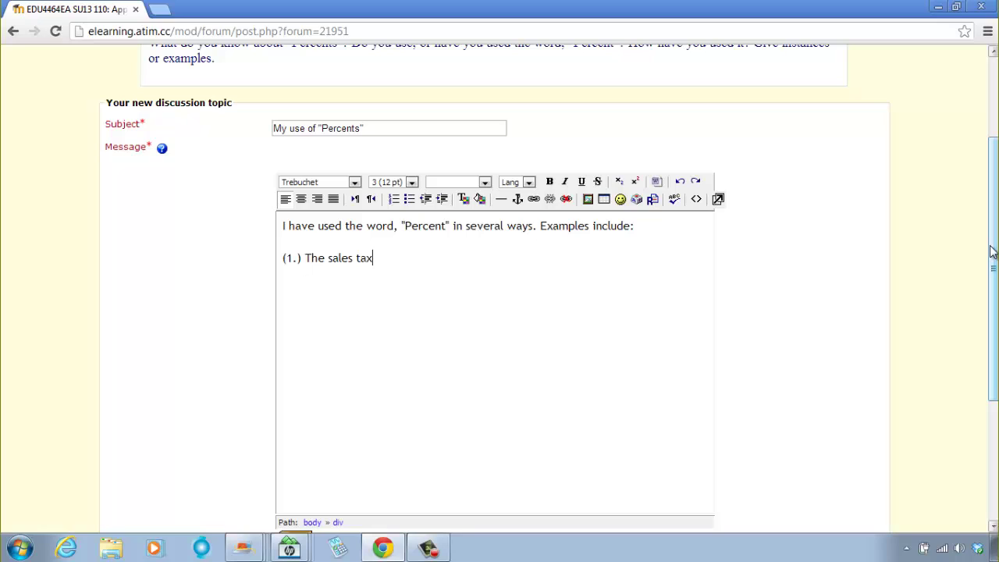
text( in Montgomery C)
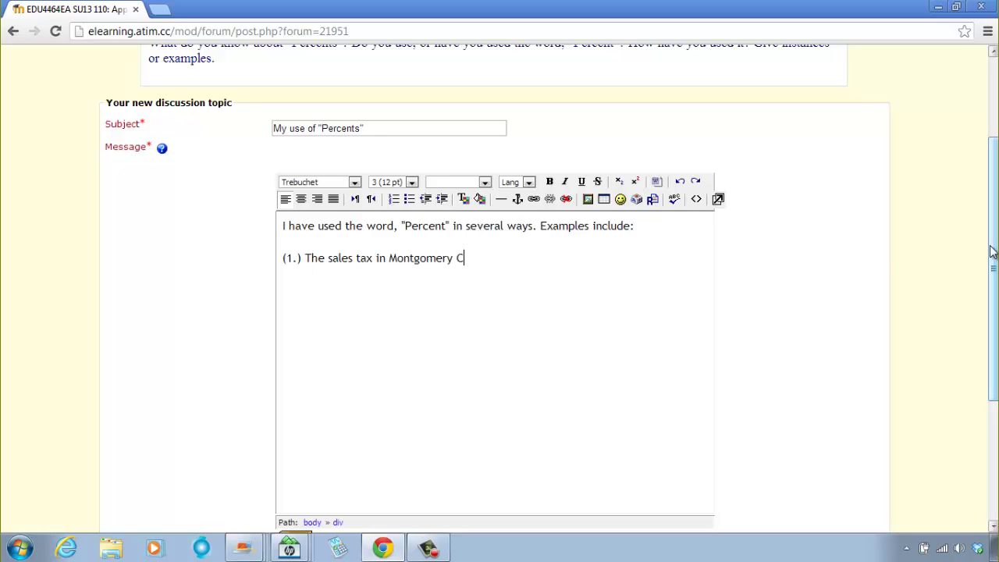
text(ounty is ten percen)
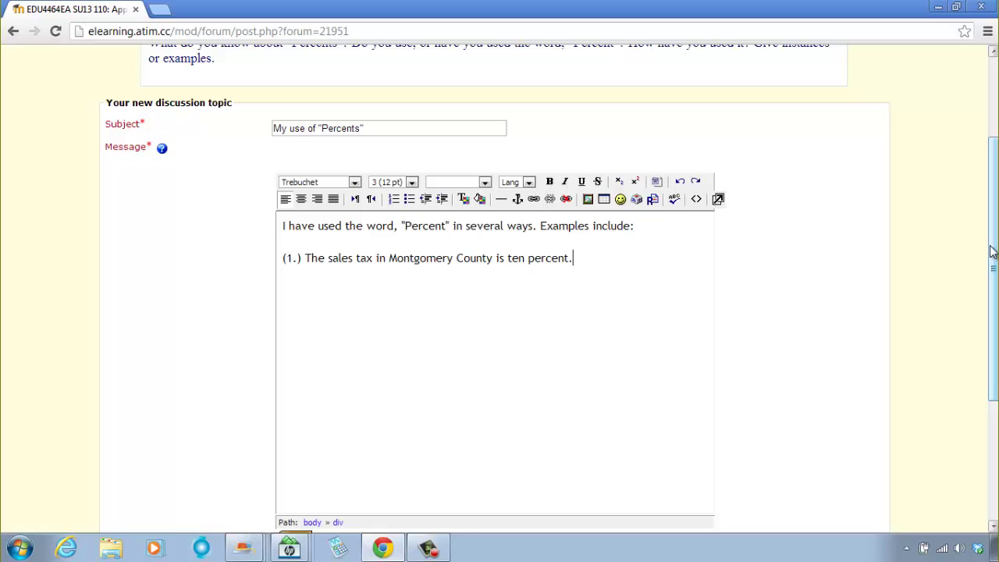
text(t.)
key(Return)
key(Return)
Step: Add the second example: (2.) The National Weather Service predicted a 25% chance of storm this weekend
text((2.) The National )
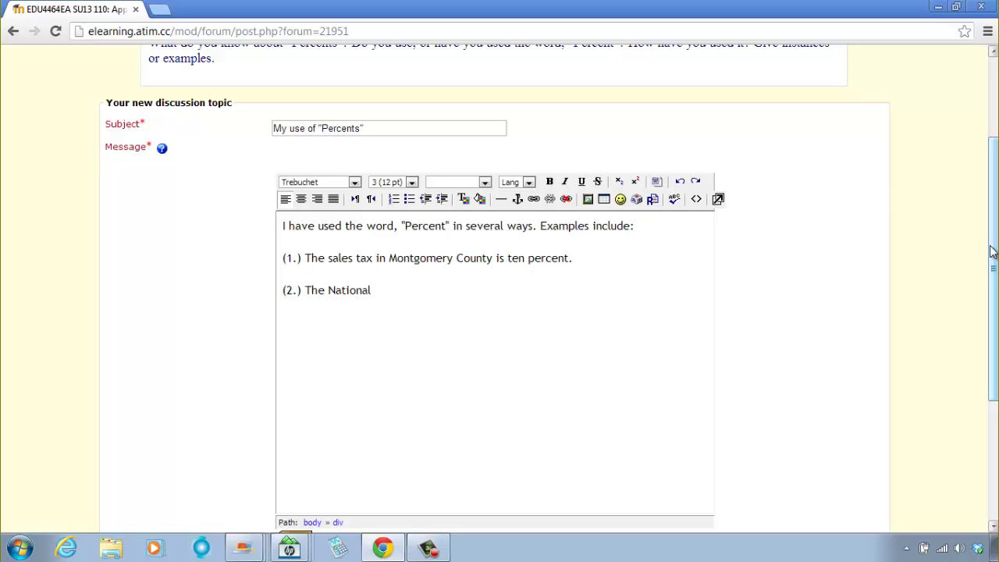
text(Weather Service p)
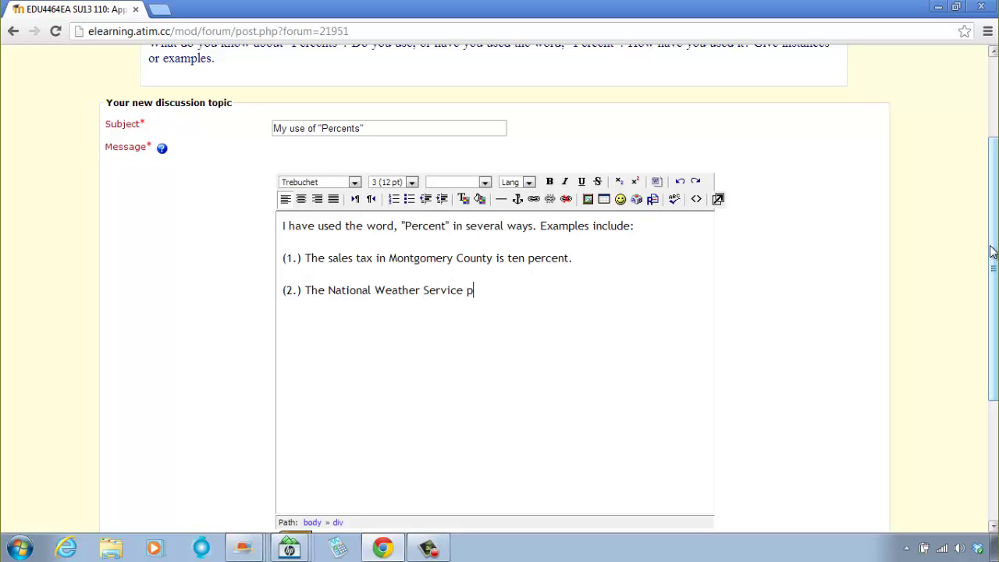
text(res)
key(BackSpace)
text(dicted a 25% )
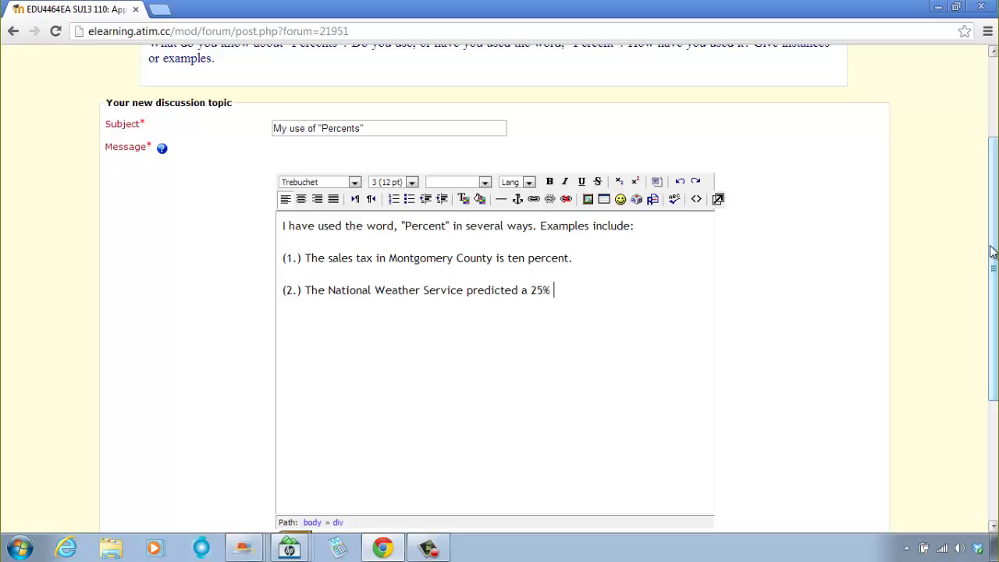
text(chance of storm )
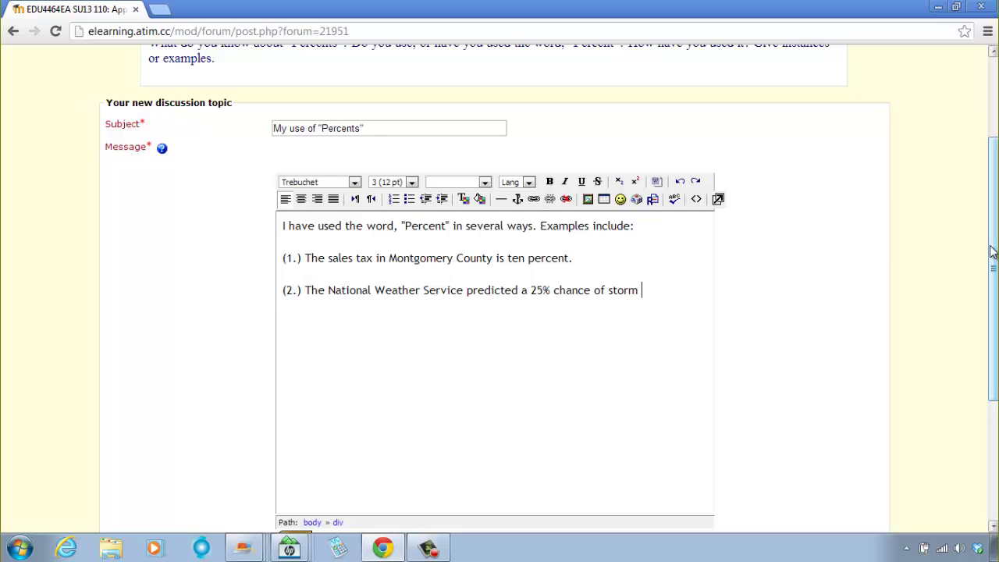
text(this weekend)
Step: Begin the third example in a separate paragraph with the number "(3.)"
text(()
key(BackSpace)
text((3.)
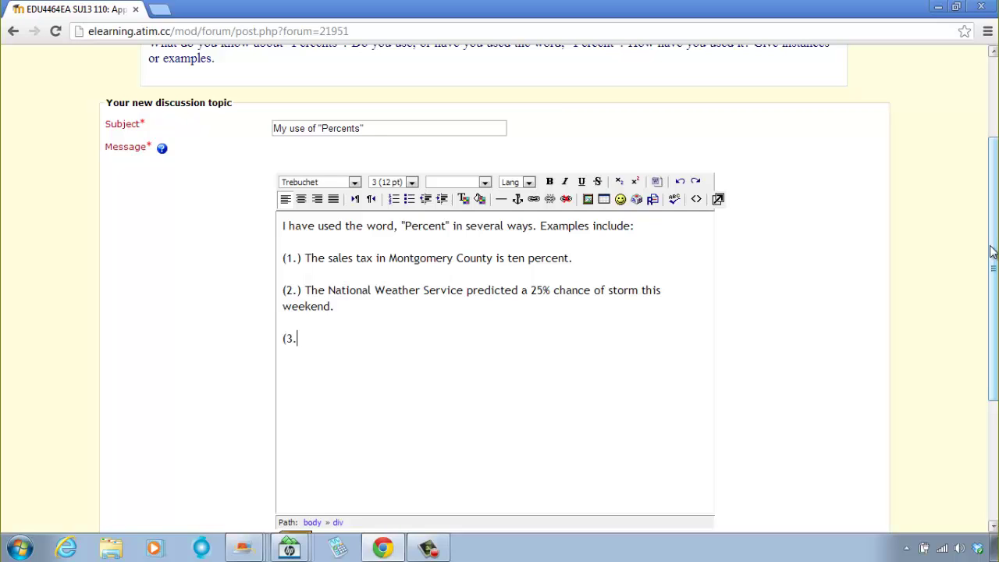
text())
Step: Insert "in our area" between "storm" and "this weekend" in the second example
key(Right)
key(Right)
key(Right)
text(in our area)
key(Down)
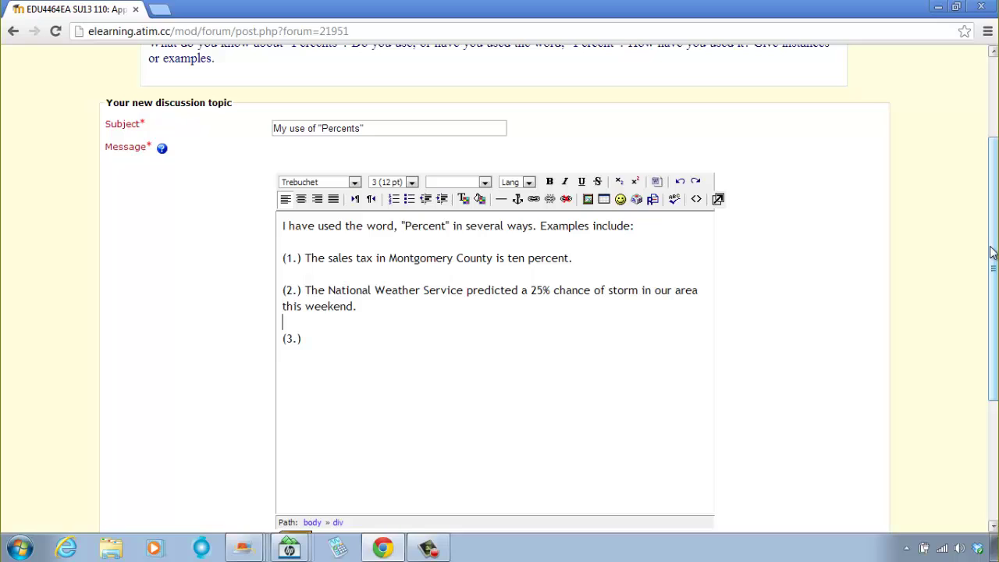
Step: Complete the third example after "(3.)": My mother was so proud of me because I made a 100% in math test
key(Down)
key(Right)
key(Right)
key(Right)
text(My mother was)
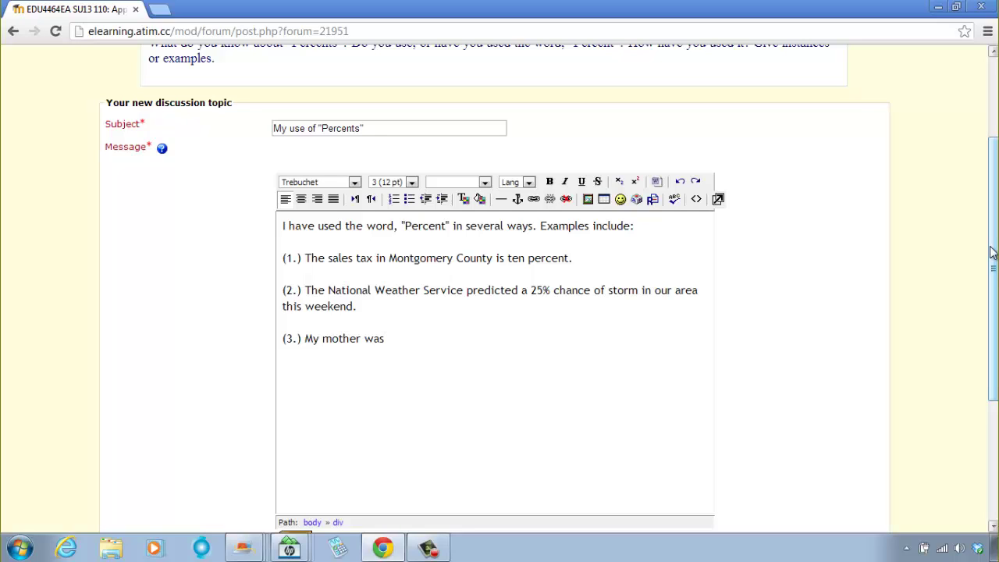
text( so proud of me)
text(.)
text(becuase )
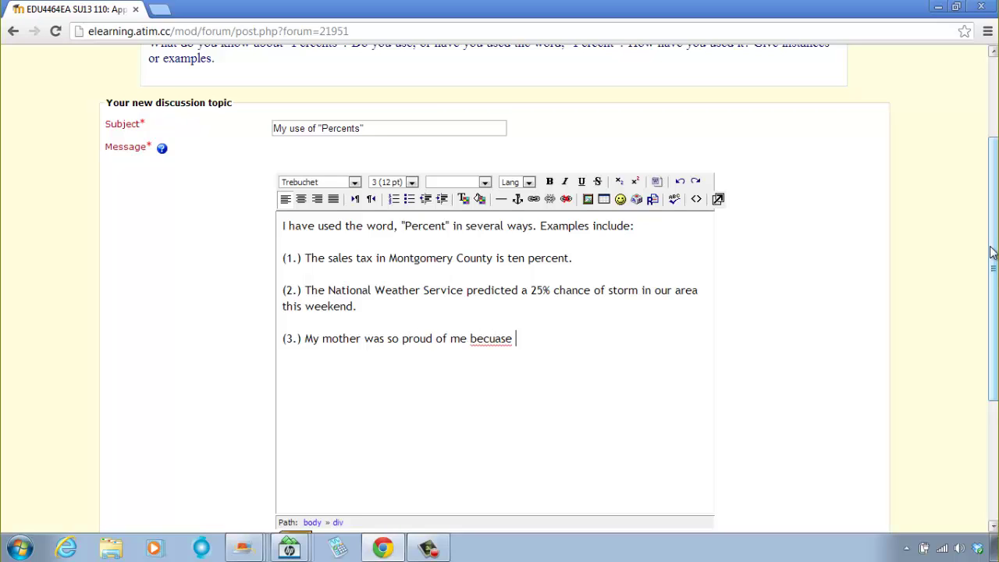
text(I madea)
key(BackSpace)
key(BackSpace)
key(BackSpace)
key(BackSpace)
key(BackSpace)
key(BackSpace)
key(BackSpace)
key(BackSpace)
key(BackSpace)
key(BackSpace)
key(BackSpace)
key(BackSpace)
text(ause I made a 100)
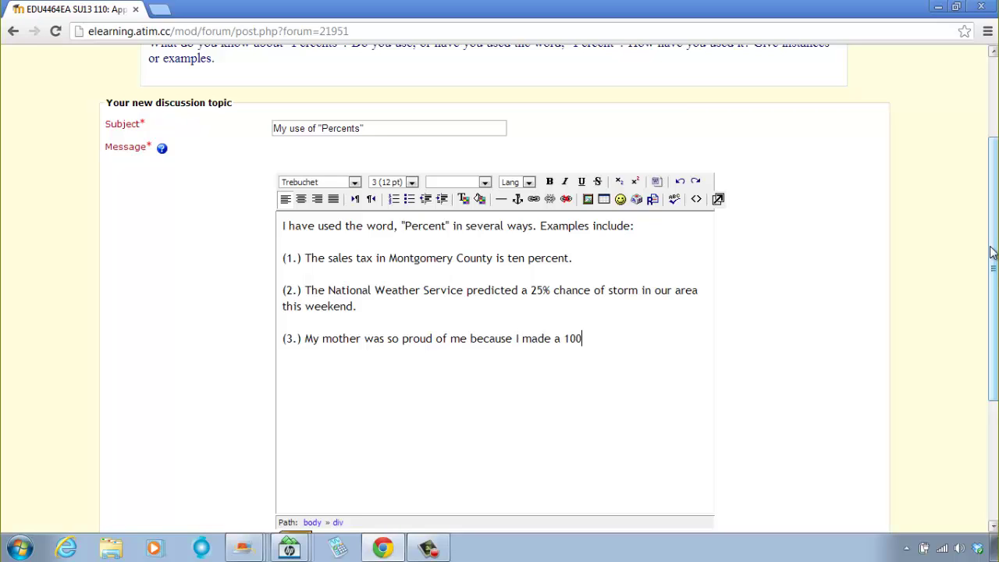
text(% in math test.)
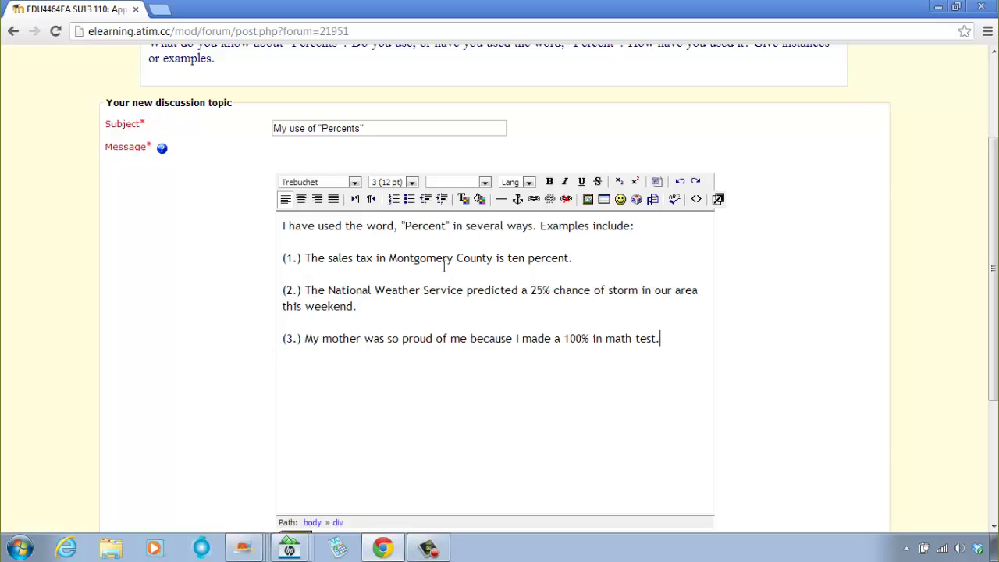
Step: Underline "ten percent", "25%" and "100%" in the three examples of the message
drag(508, 258, 570, 258)
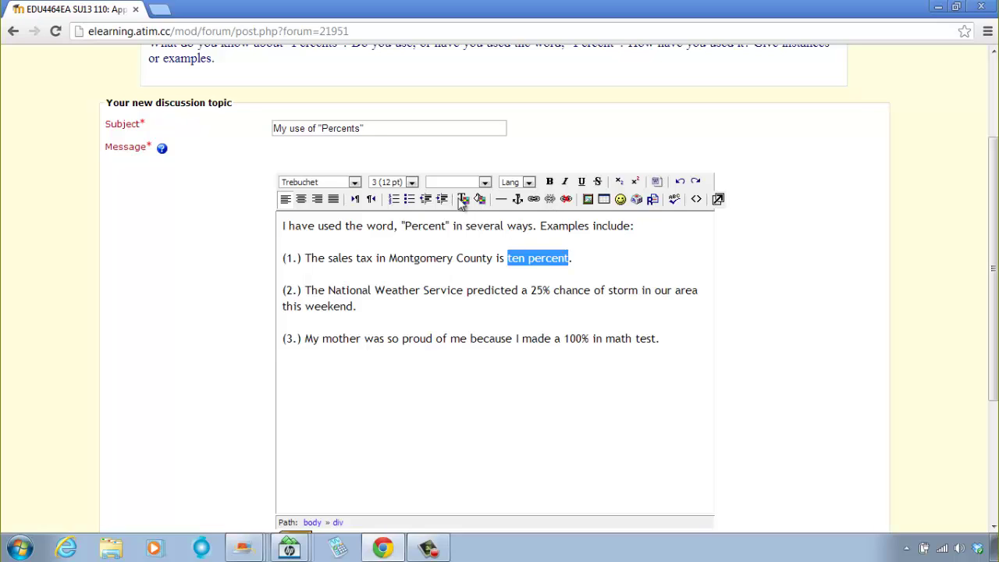
click(582, 182)
drag(530, 290, 551, 291)
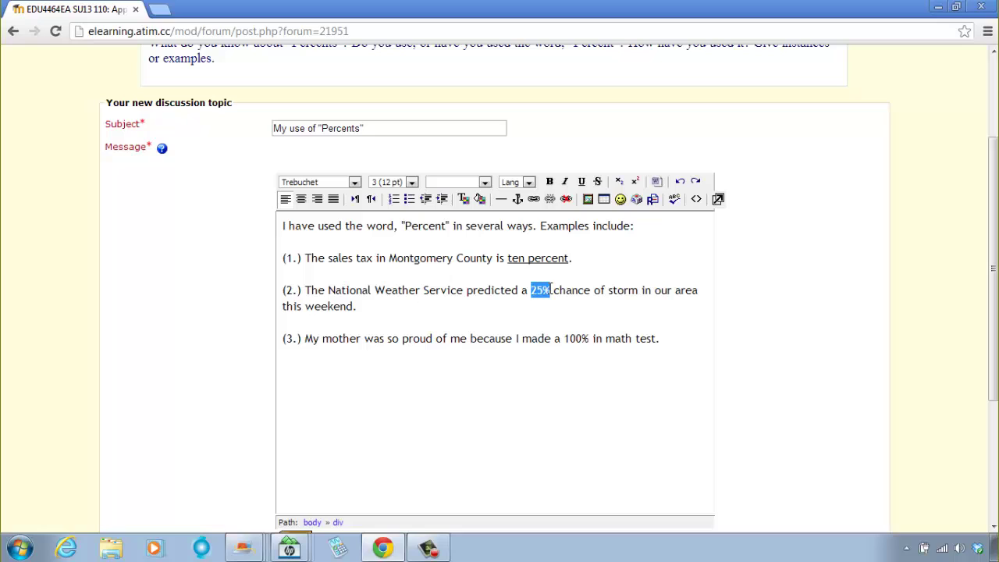
click(581, 182)
click(583, 338)
drag(565, 337, 591, 338)
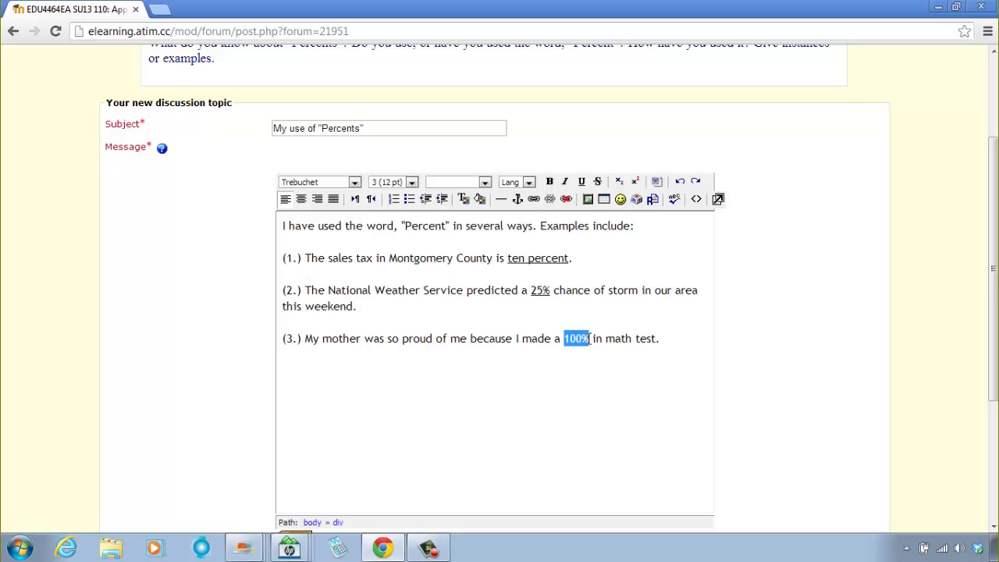
click(581, 182)
click(689, 399)
Step: Post the discussion topic to the forum and continue to the forum's discussion list
scroll(577, 399, up, 1)
scroll(413, 257, down, 2)
scroll(398, 248, up, 1)
scroll(383, 236, down, 3)
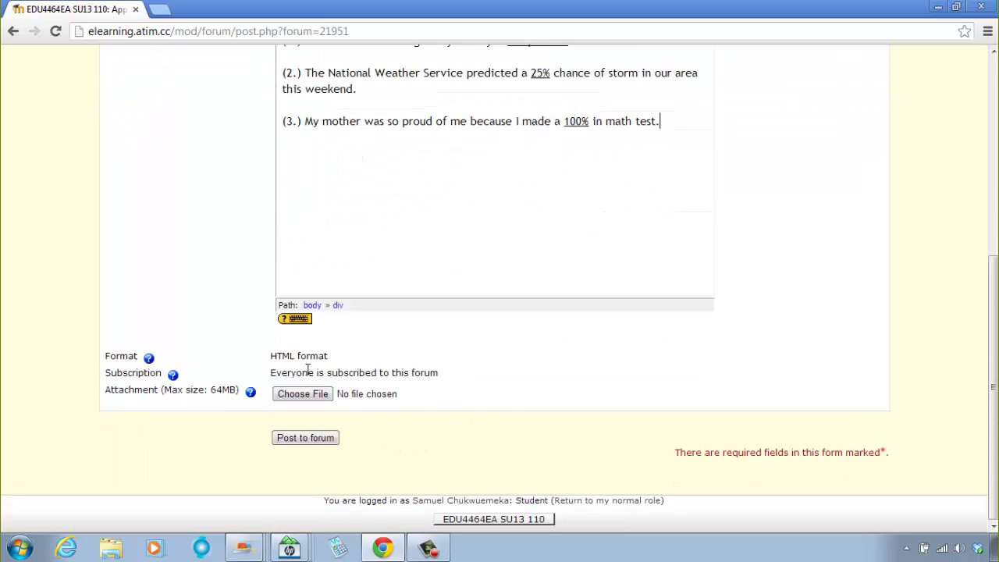
click(328, 439)
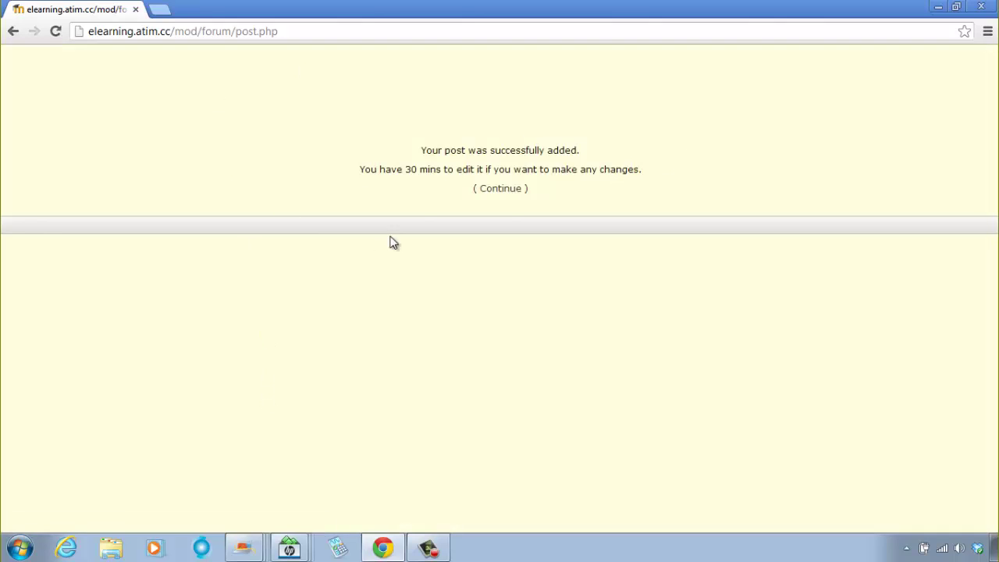
click(500, 189)
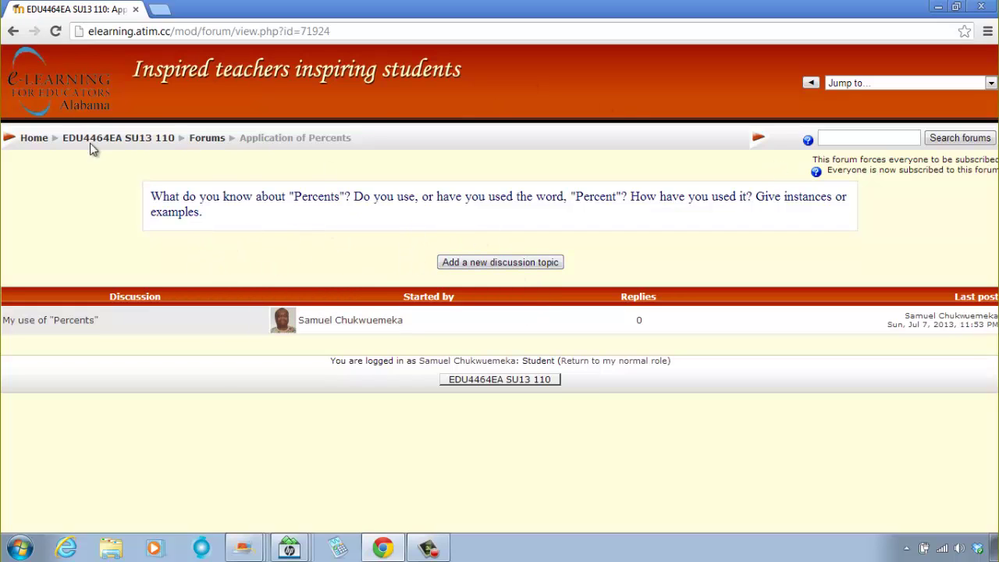
Step: Go back to the EDU4464EA SU13 110 course page and return from the student role to the normal role
click(134, 139)
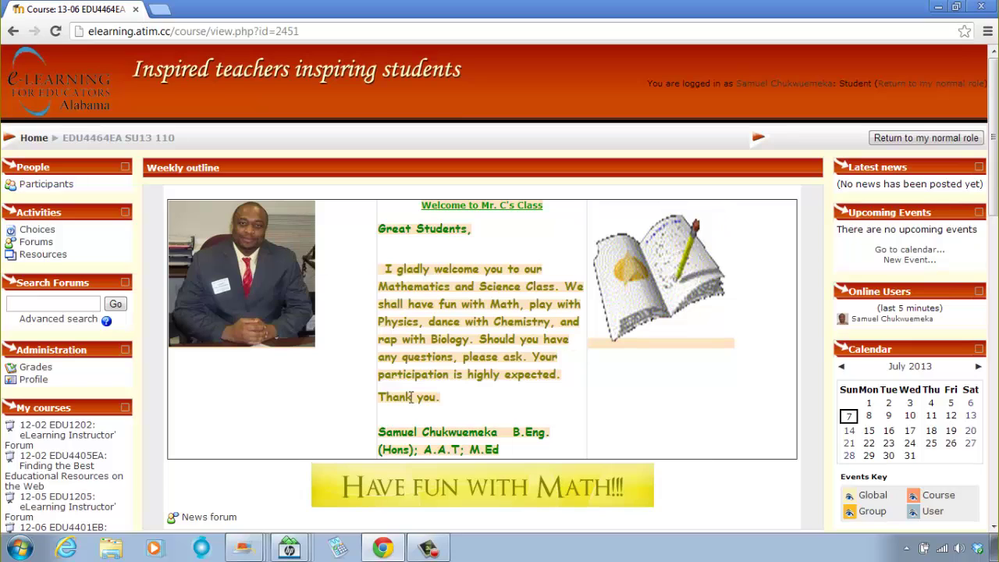
scroll(472, 390, down, 5)
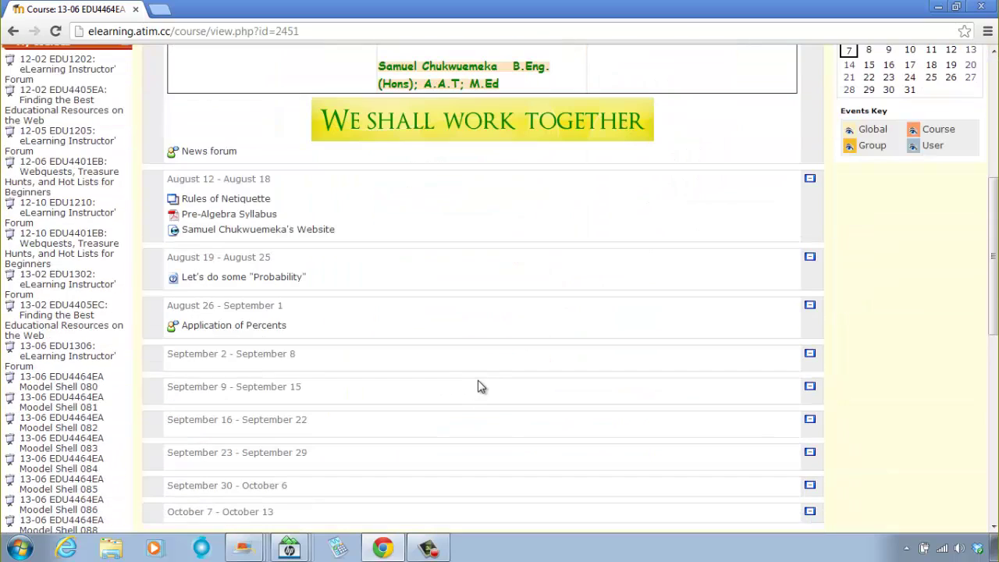
scroll(477, 387, up, 5)
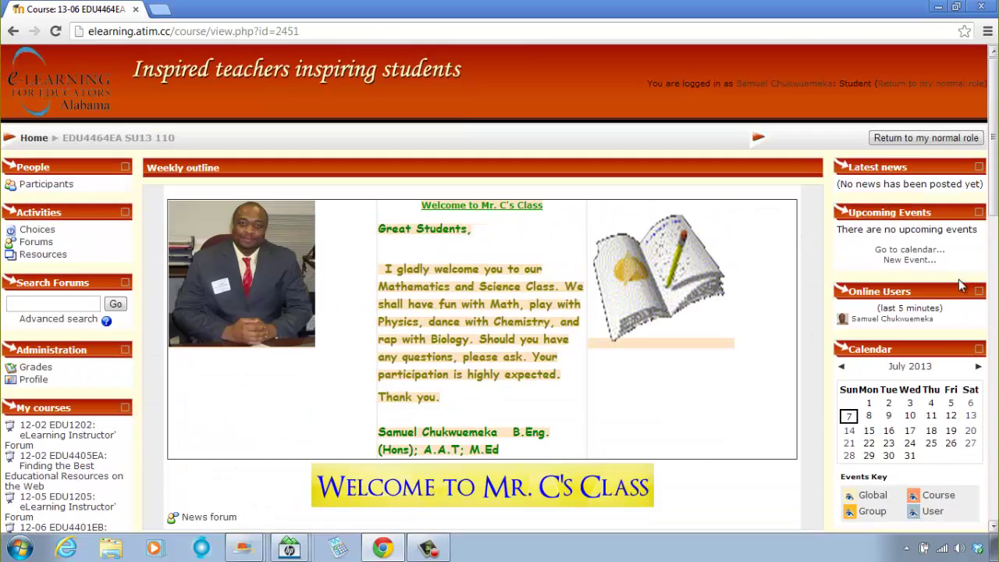
click(909, 143)
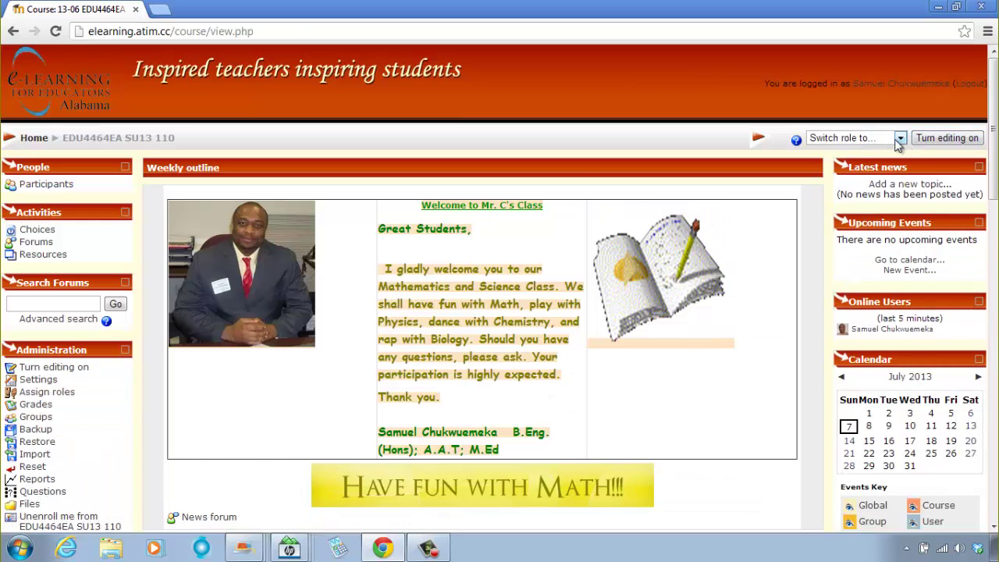
Step: Open the "My use of "Percents"" discussion in the Application of Percents forum to view the student's post
scroll(459, 326, down, 1)
scroll(460, 327, down, 4)
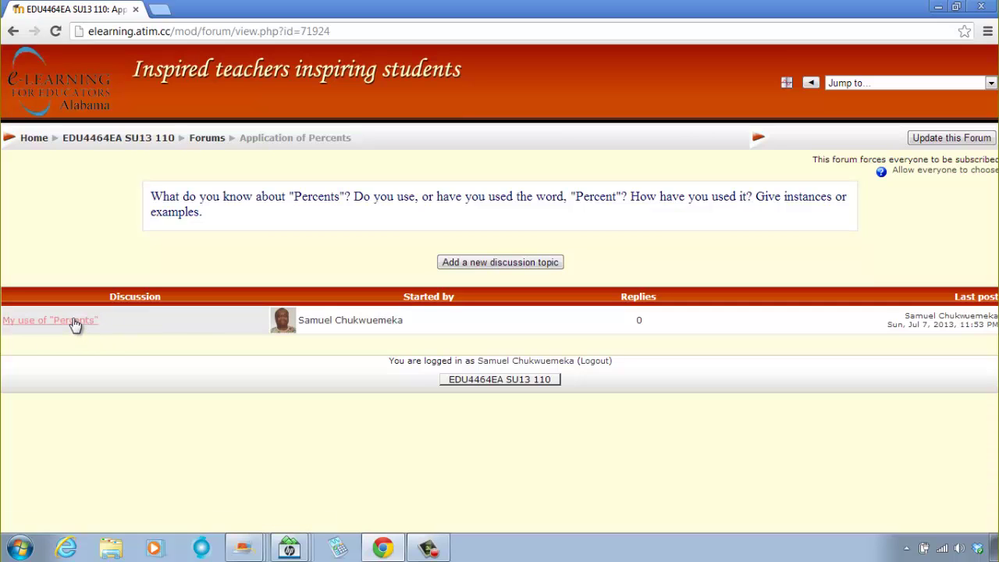
click(74, 322)
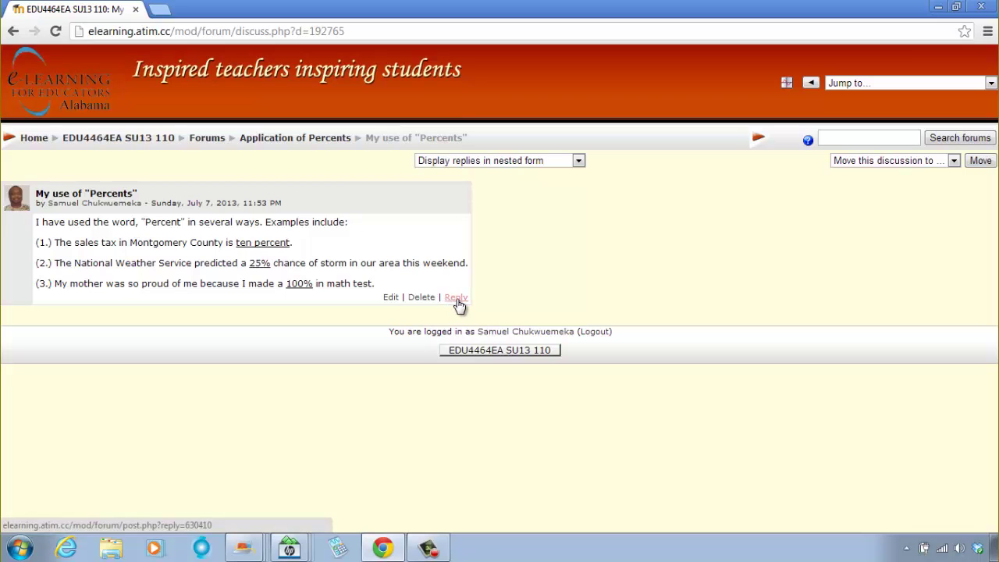
Step: Return through the forum to the course page and look over the weekly outline
click(279, 145)
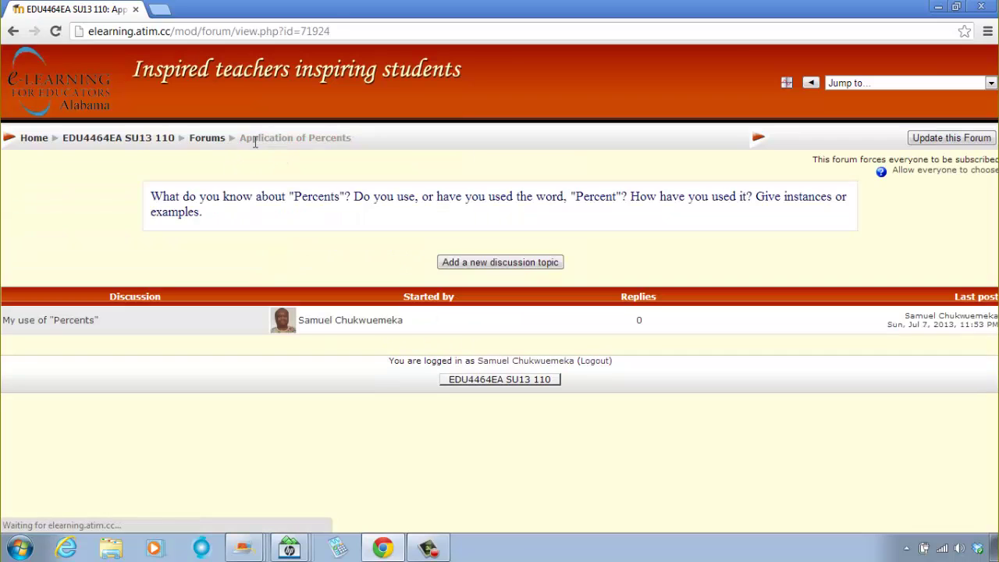
click(144, 145)
scroll(444, 292, down, 4)
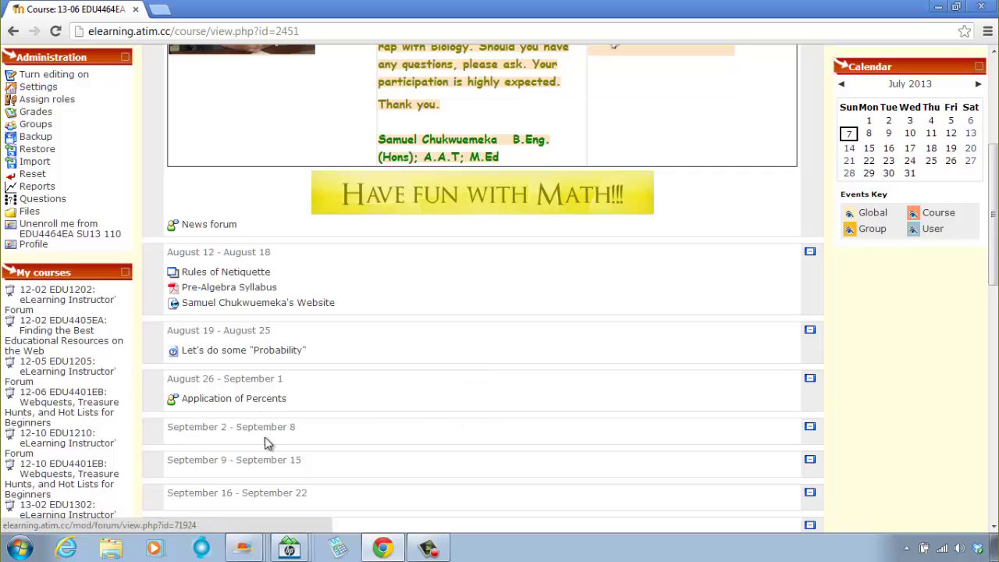
scroll(413, 401, up, 3)
scroll(418, 394, down, 4)
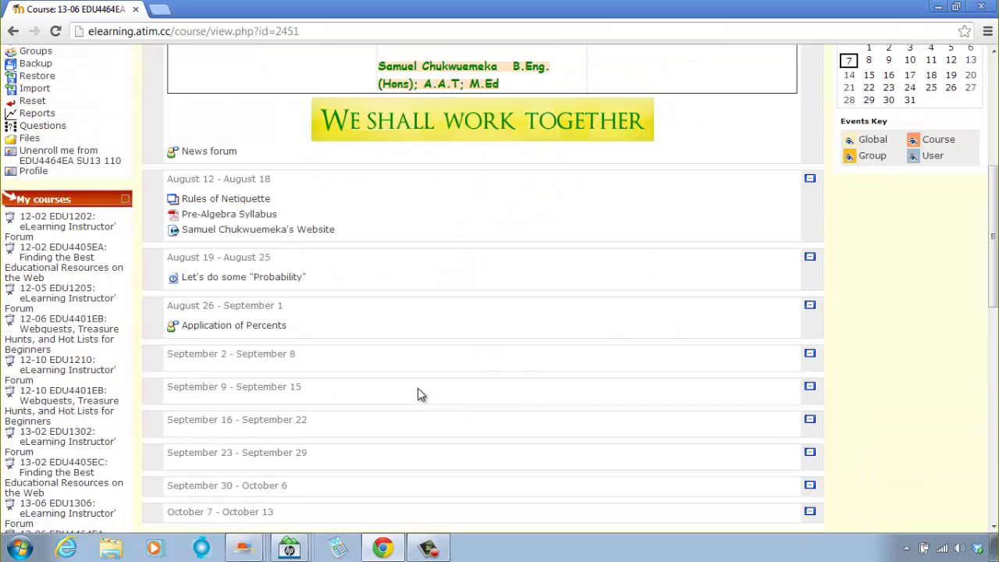
scroll(398, 392, up, 5)
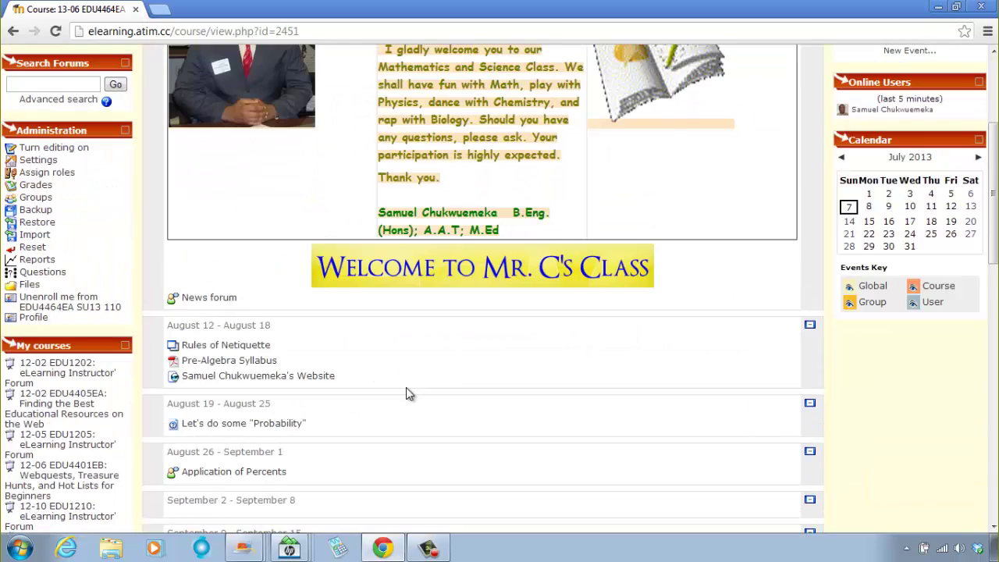